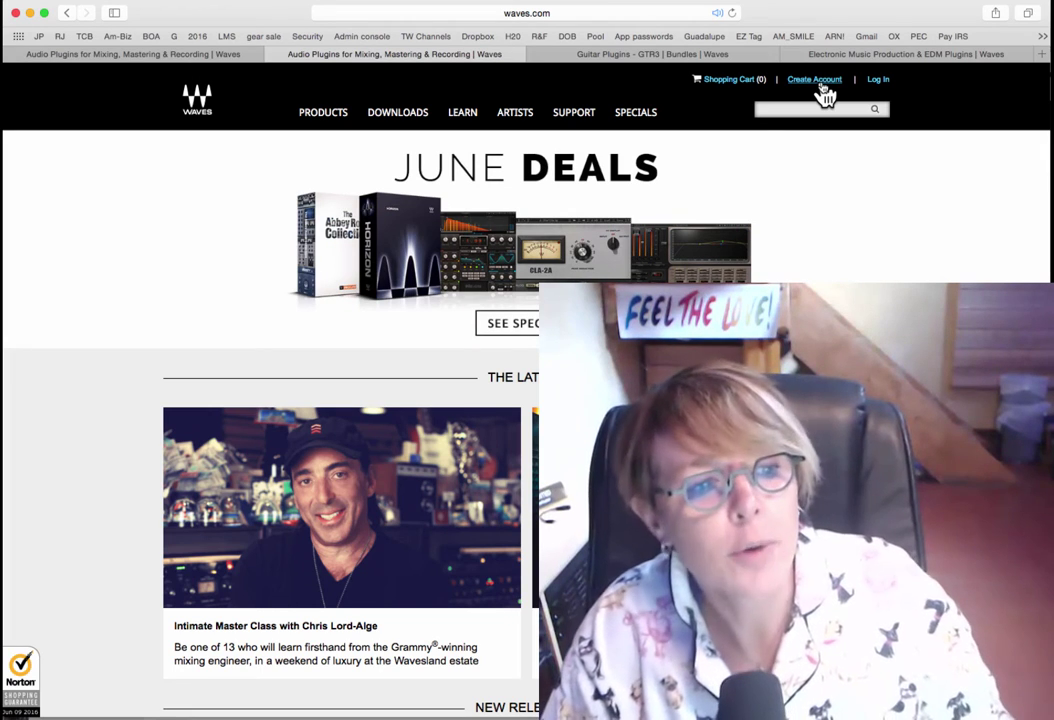
Log in to the Waves account from the Create Account page, then view the GTR3 bundle page.
click(817, 80)
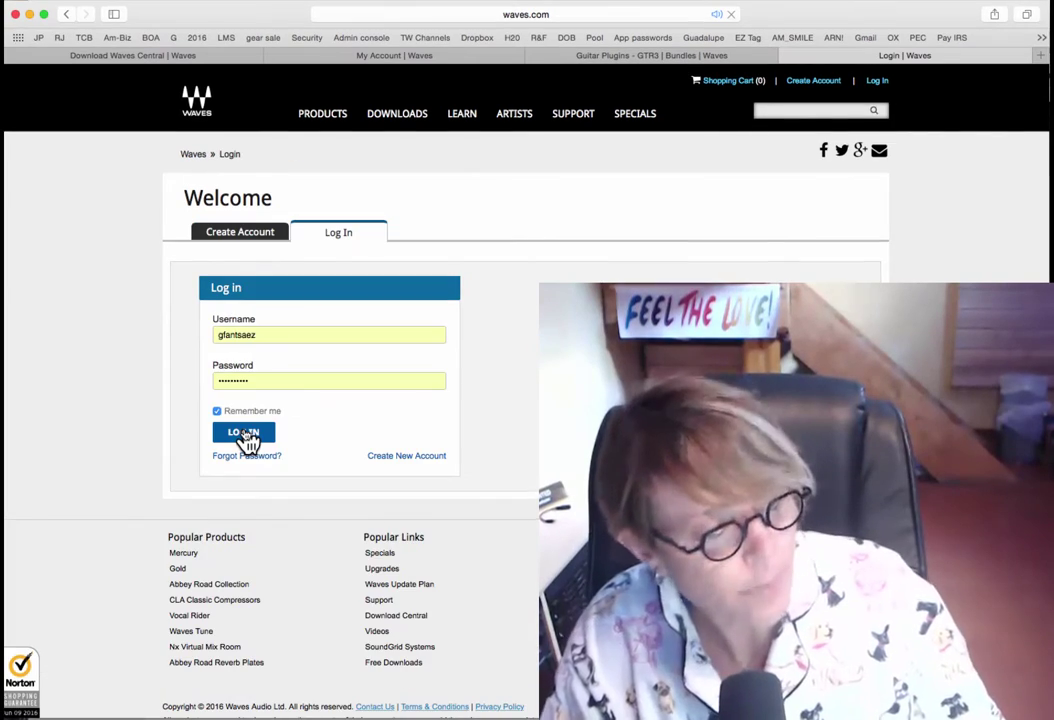
click(246, 437)
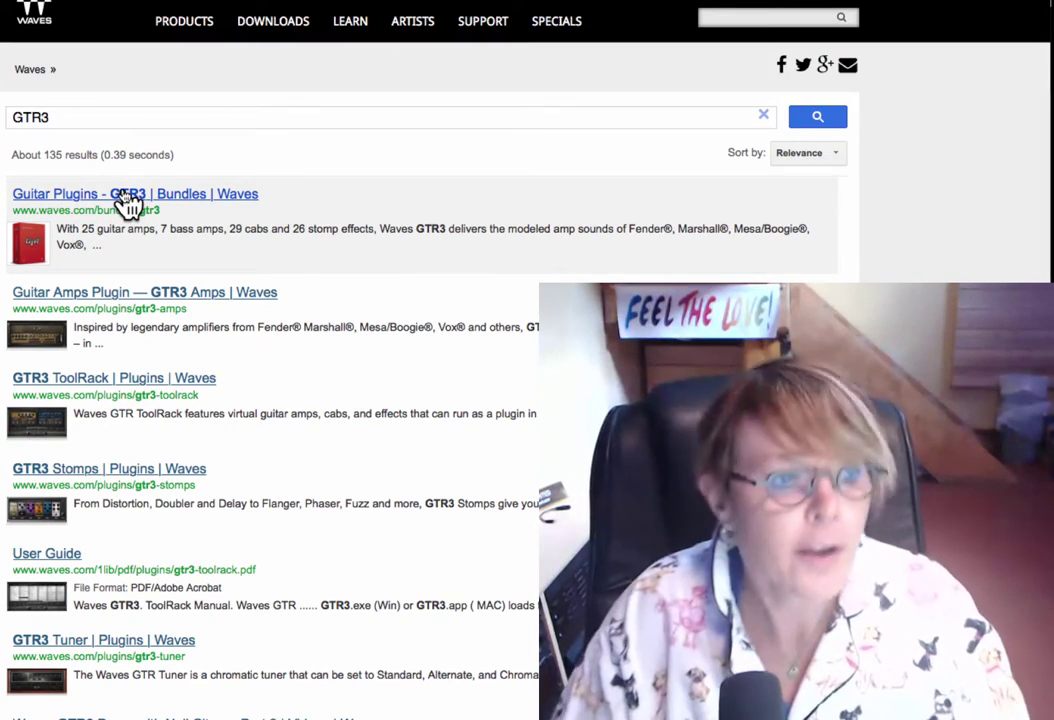
click(123, 195)
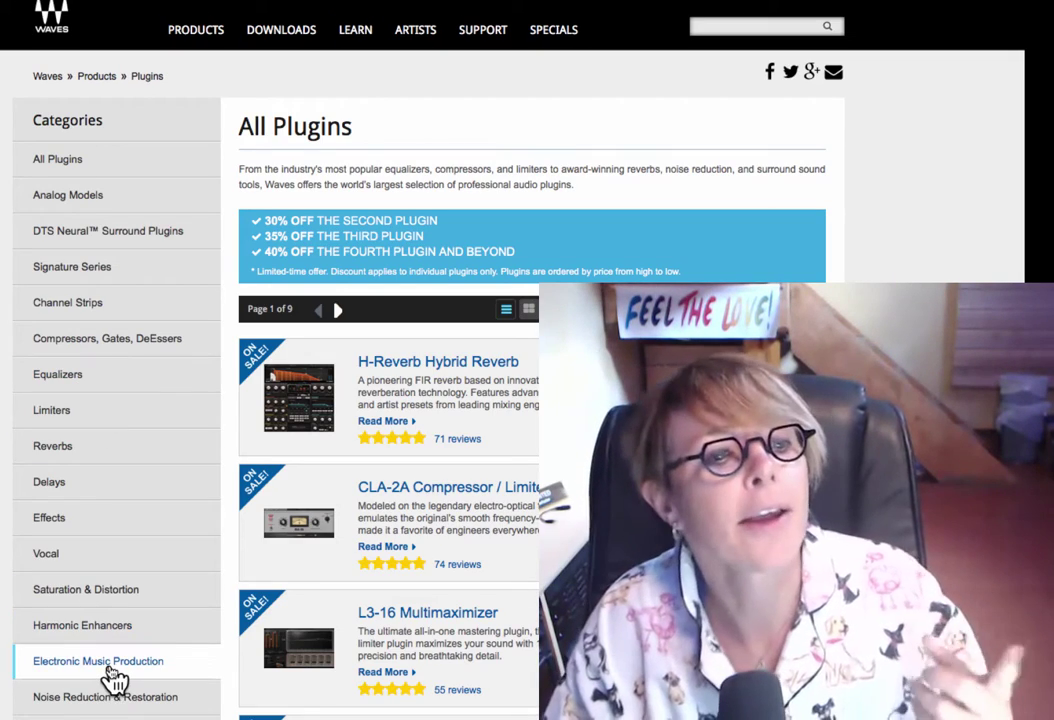
In Electronic Music Production, scroll to Maserati DRM and add it to the cart at $99.
click(113, 675)
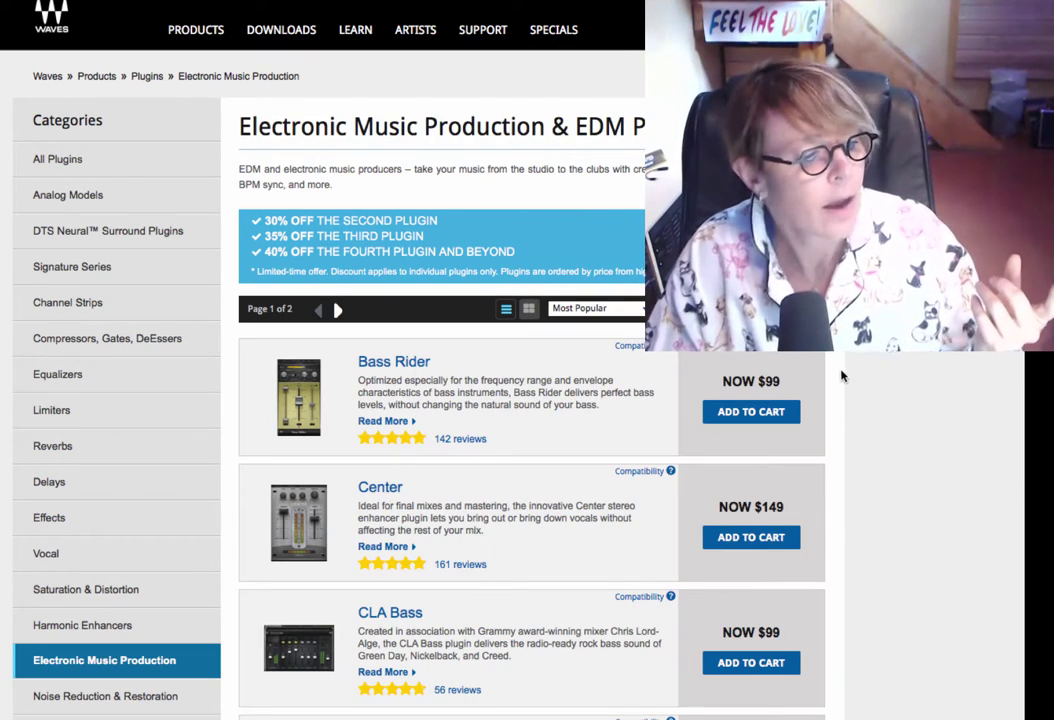
scroll(846, 408, down, 10)
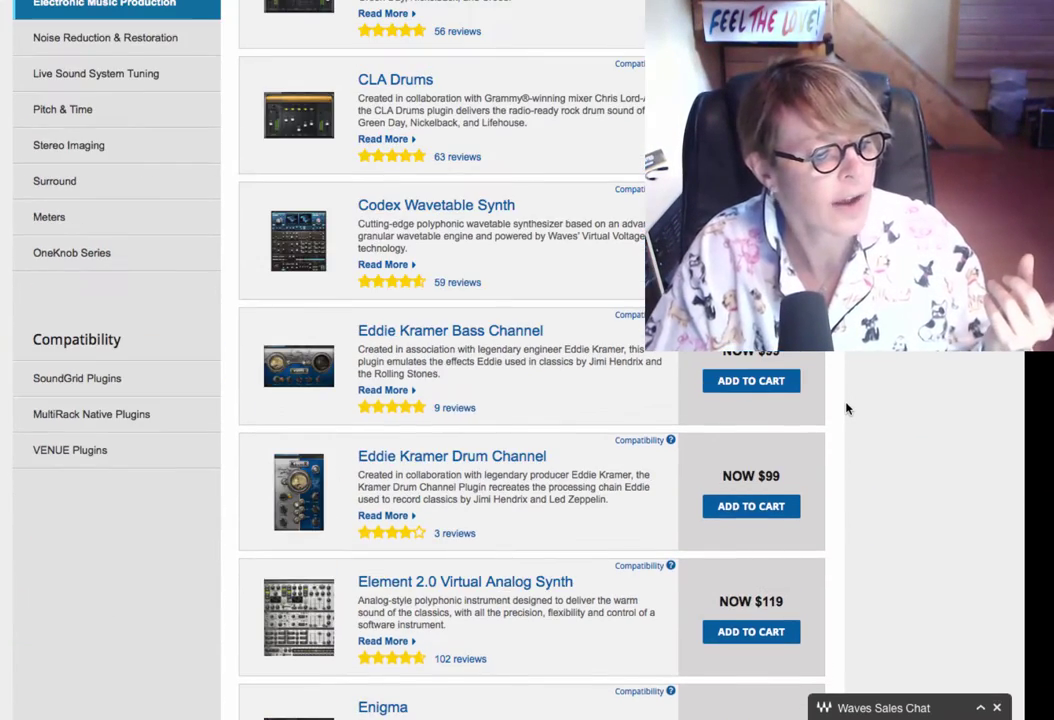
scroll(846, 408, down, 7)
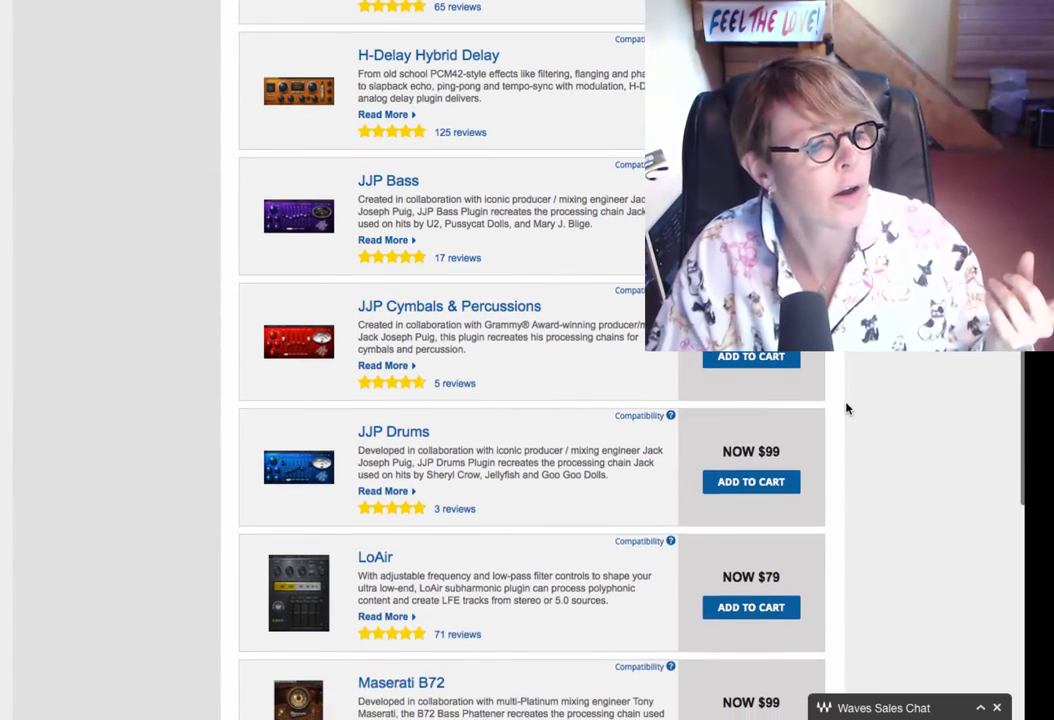
scroll(846, 408, down, 2)
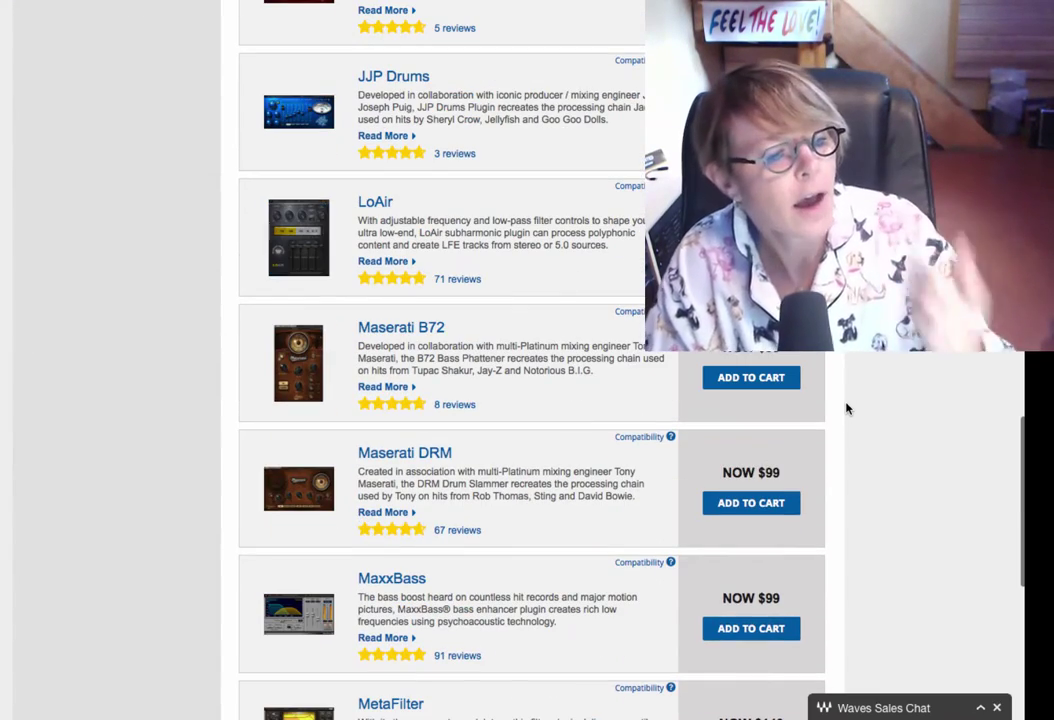
click(745, 505)
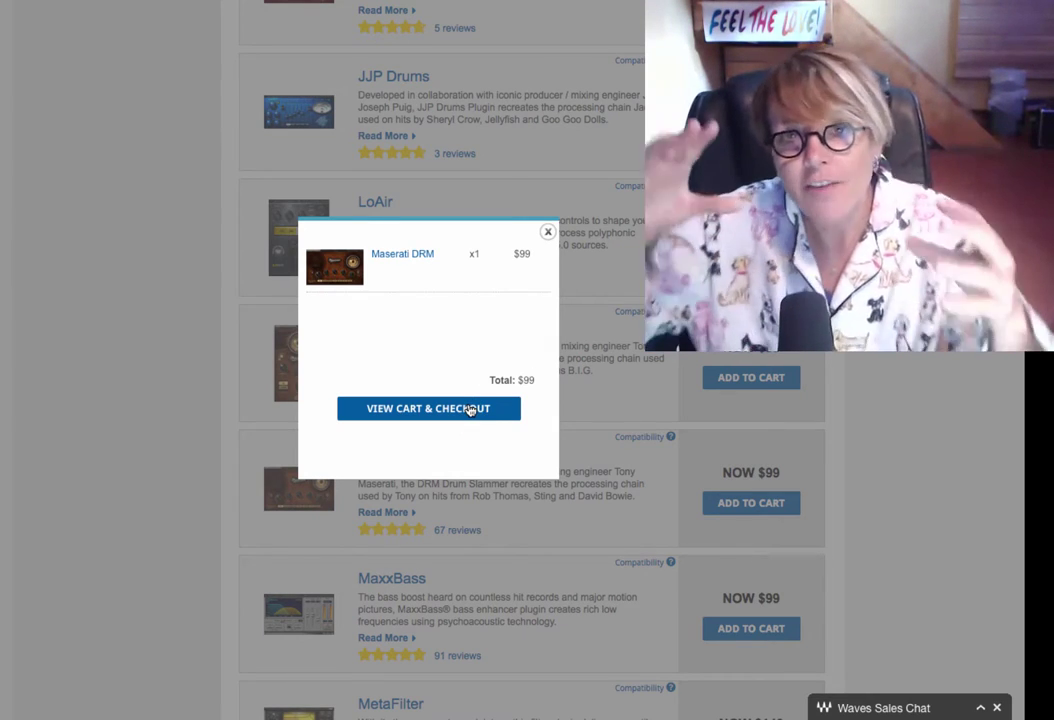
click(467, 408)
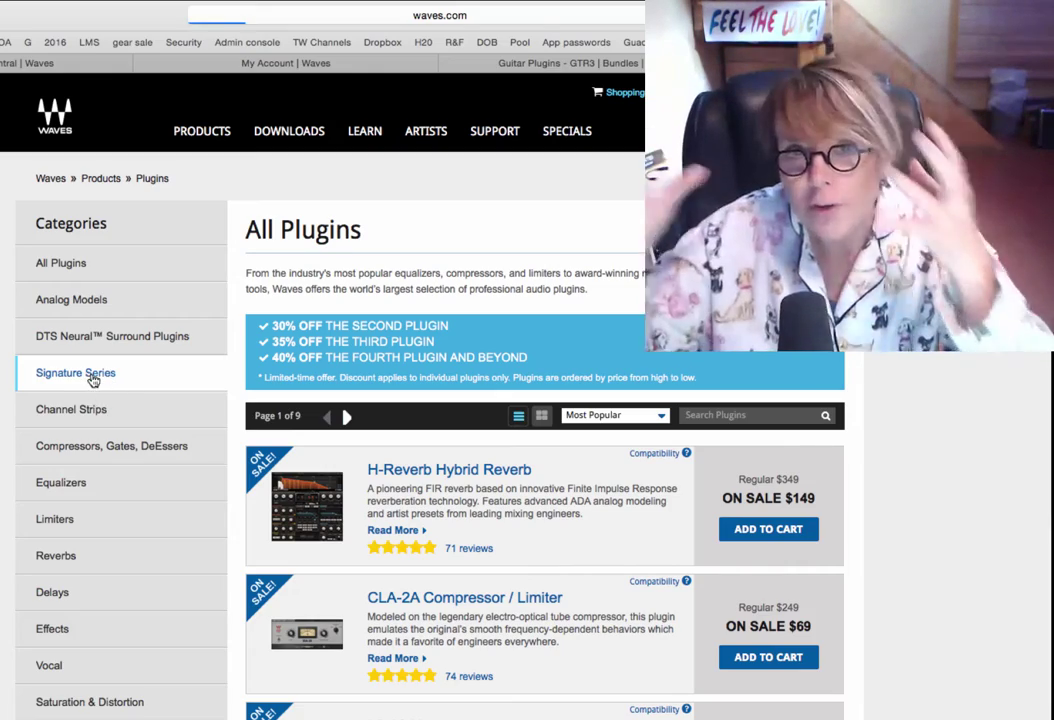
click(90, 374)
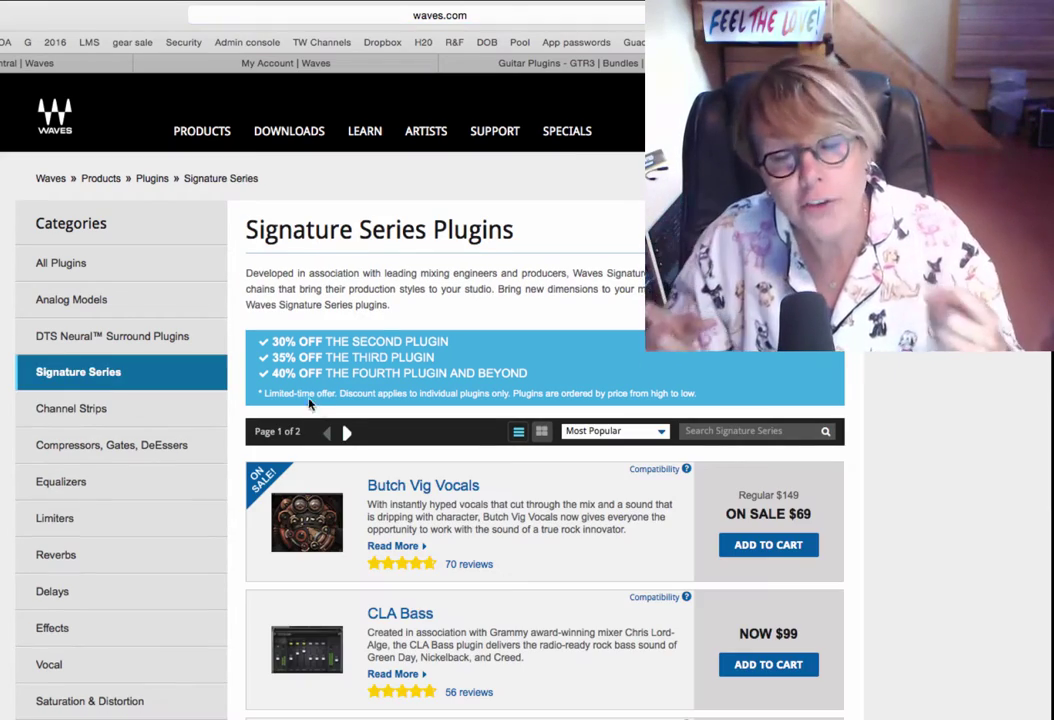
scroll(559, 522, down, 5)
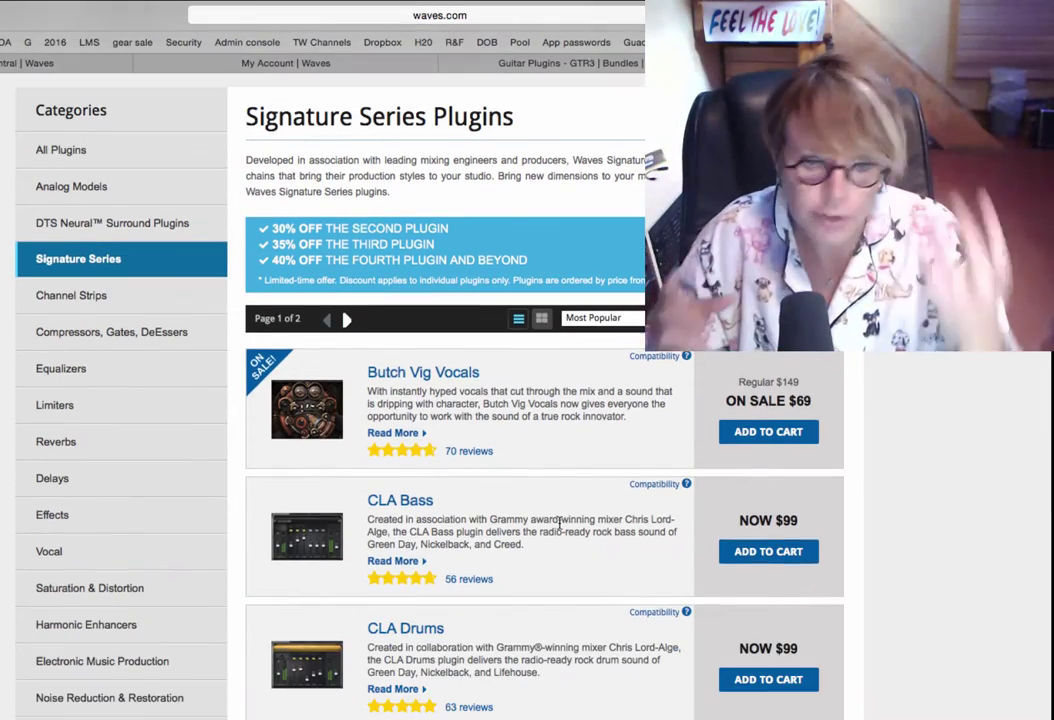
scroll(559, 522, down, 6)
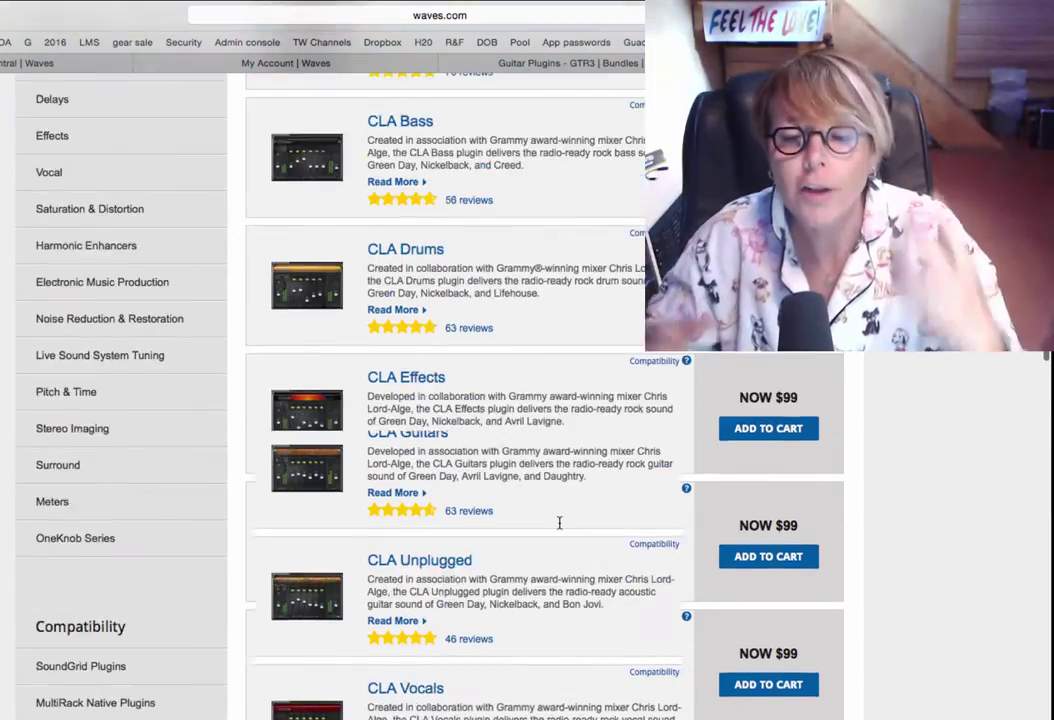
scroll(559, 522, down, 4)
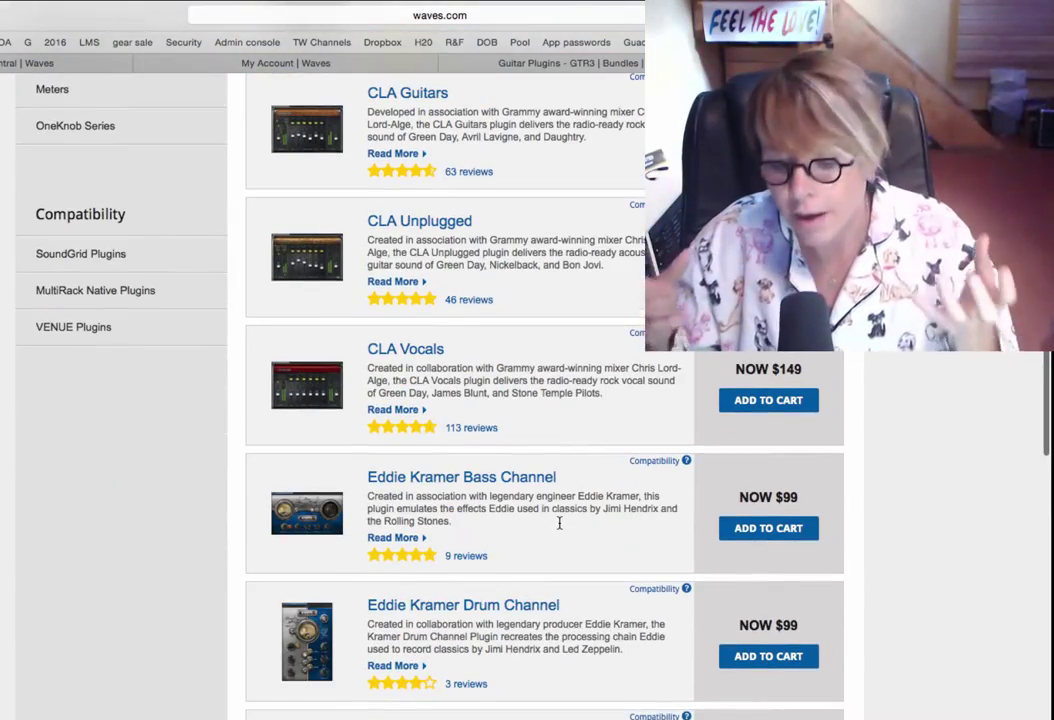
scroll(559, 522, down, 3)
scroll(559, 522, down, 5)
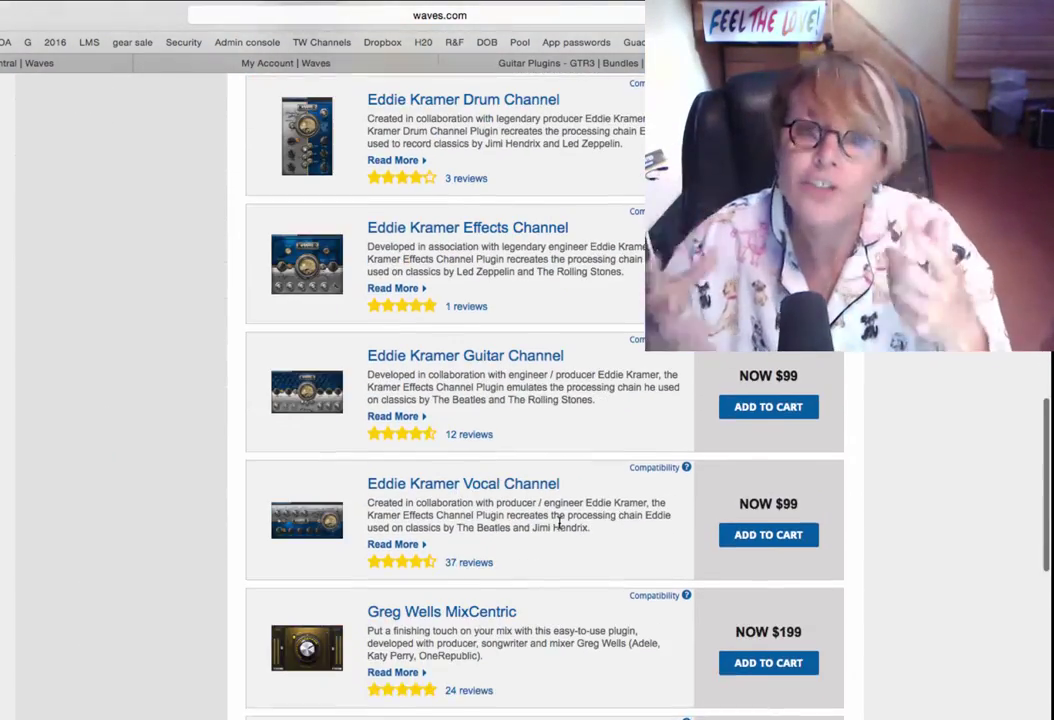
scroll(559, 522, down, 7)
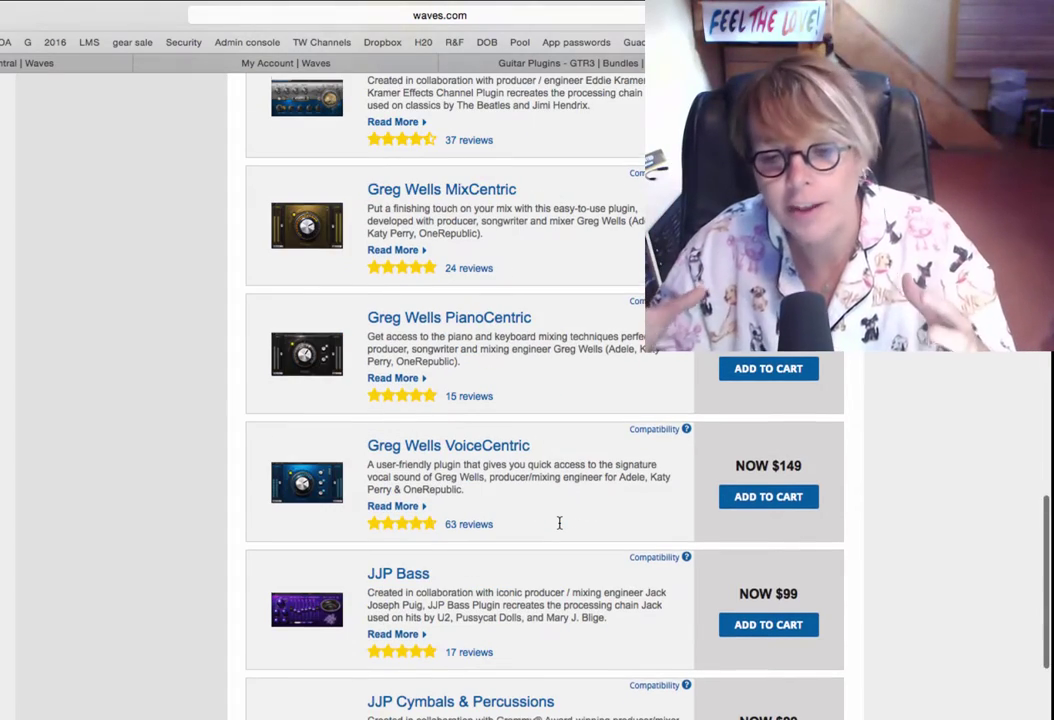
scroll(559, 522, down, 7)
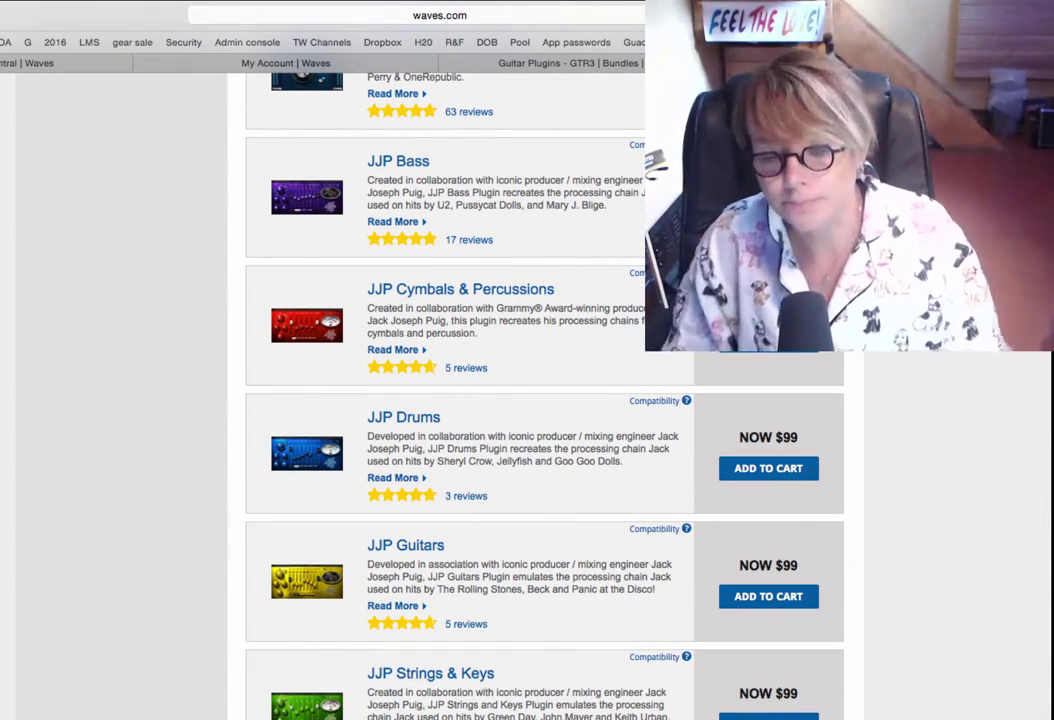
scroll(575, 657, down, 7)
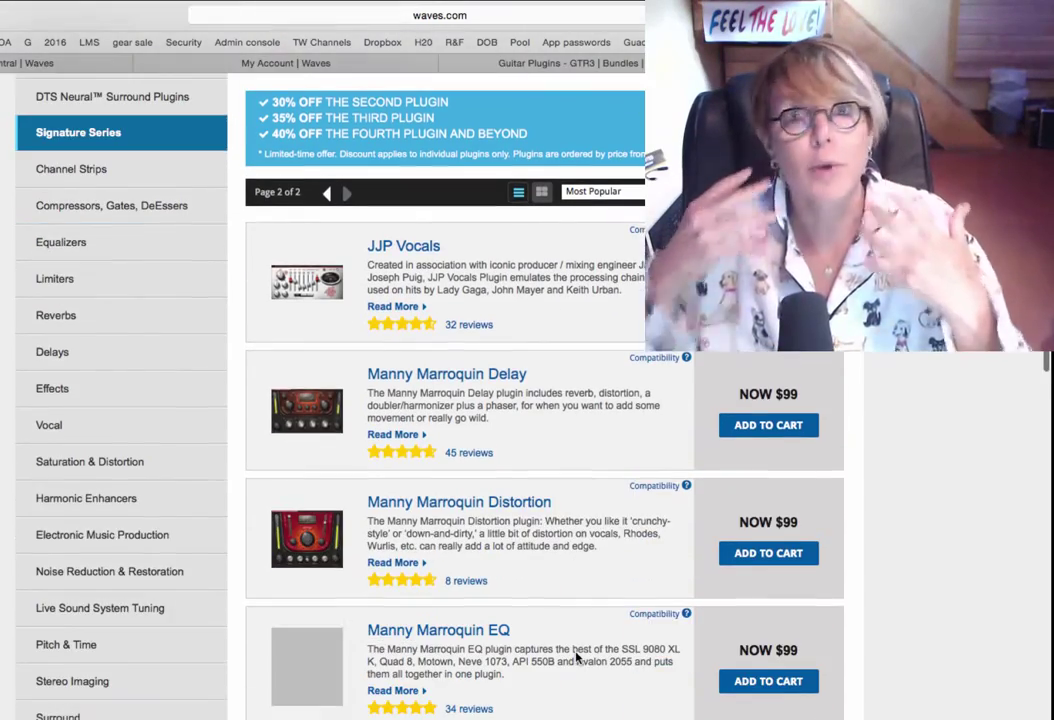
scroll(575, 657, down, 10)
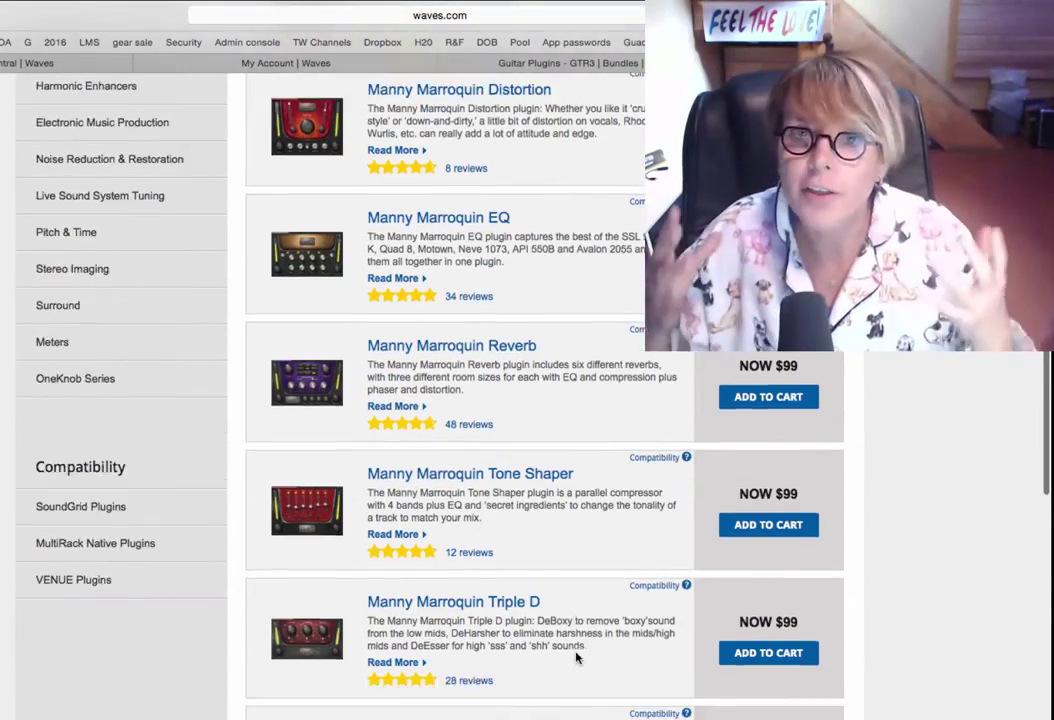
scroll(575, 657, down, 3)
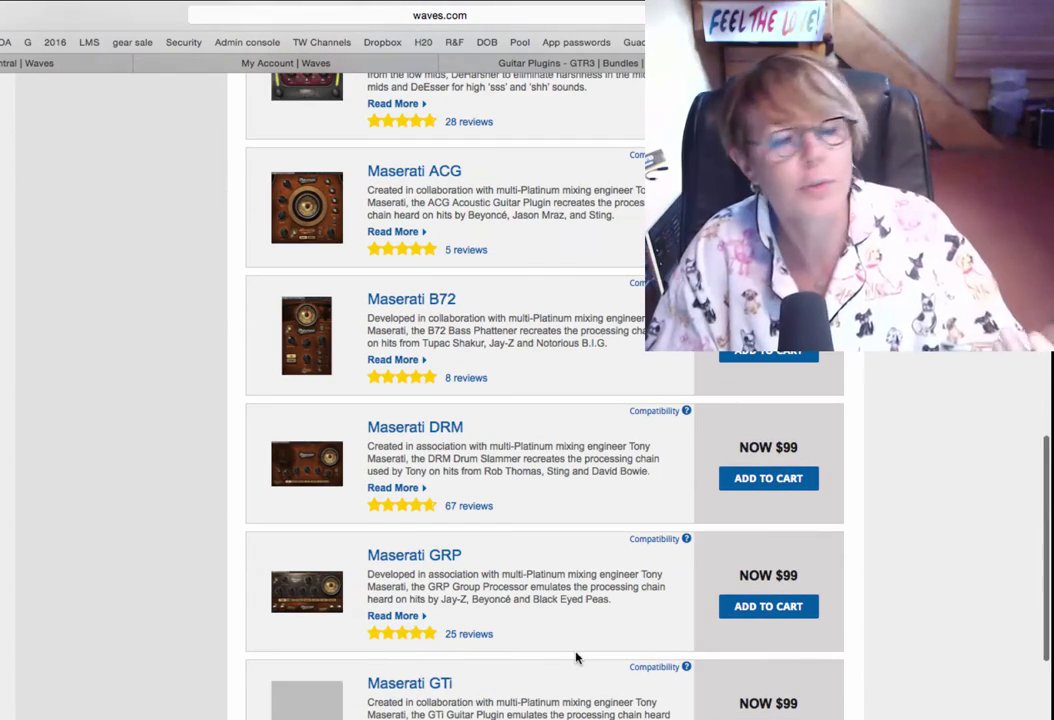
scroll(576, 656, down, 1)
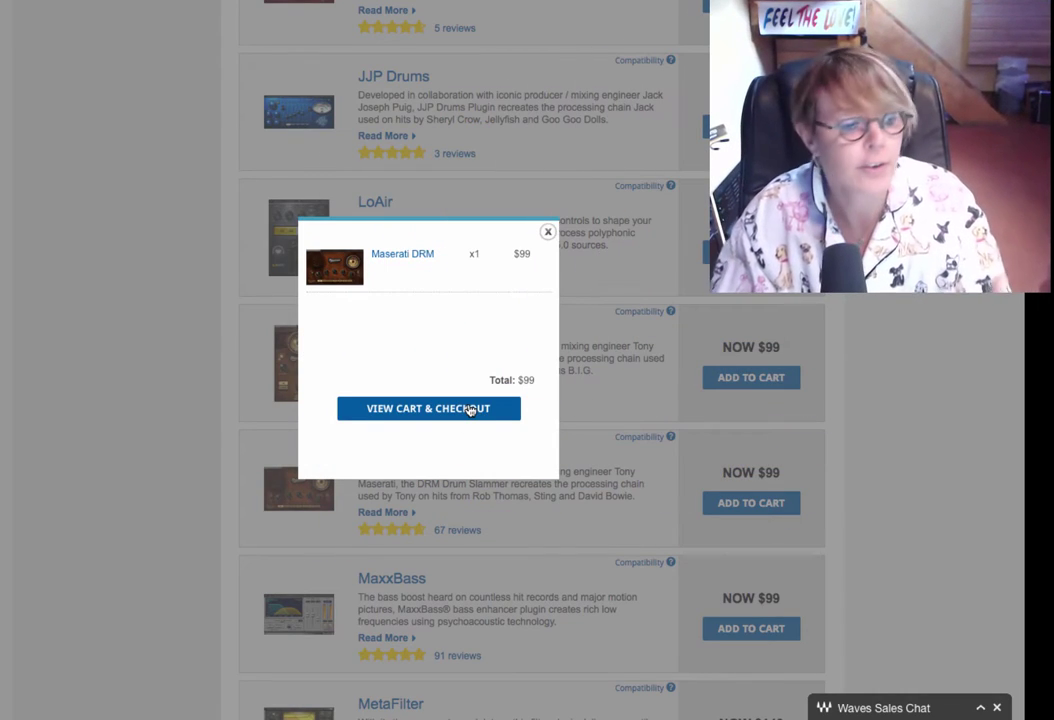
Open the full Shopping Cart listing one Maserati DRM with a $99 total.
click(466, 409)
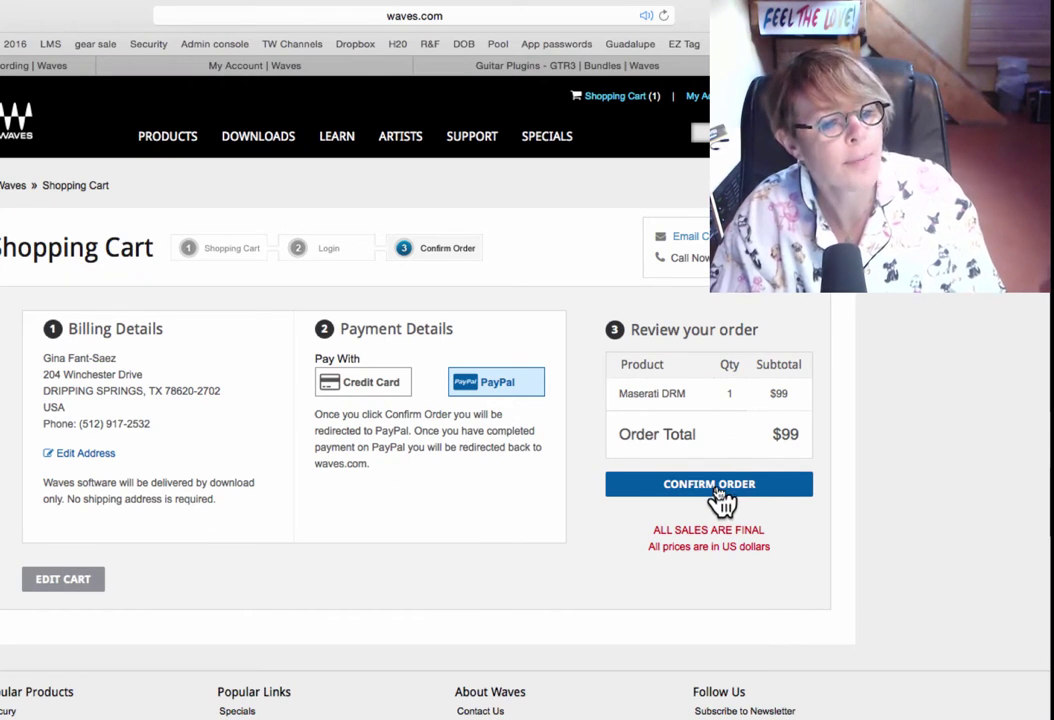
Confirm the order for PayPal payment and log in to PayPal to pay the $99.
click(718, 488)
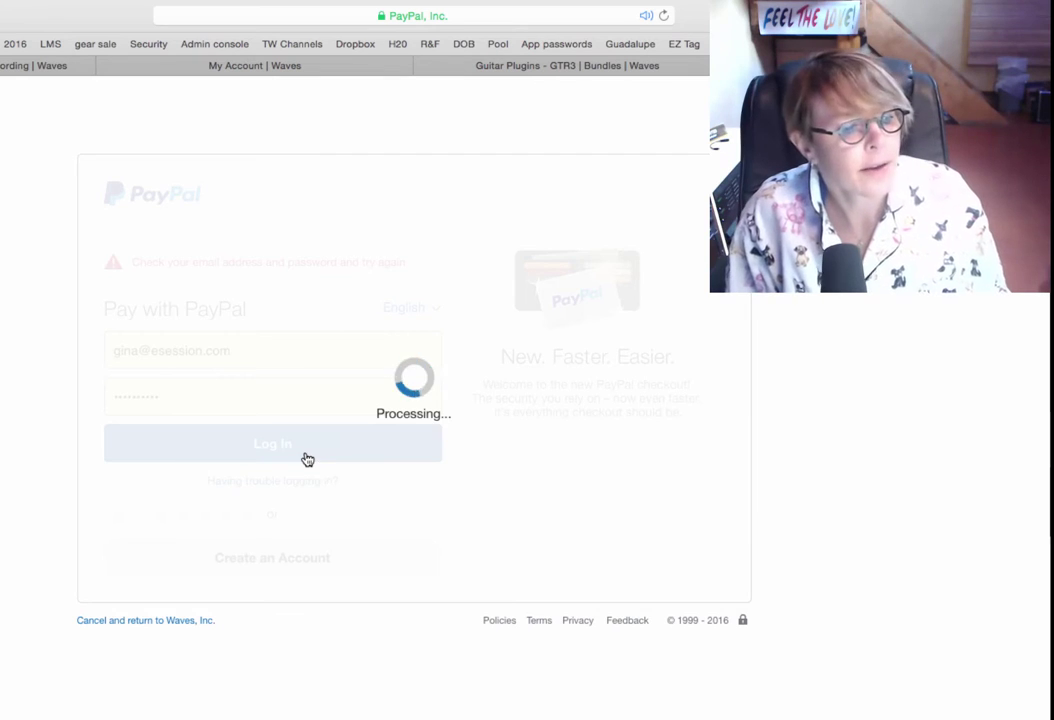
click(297, 528)
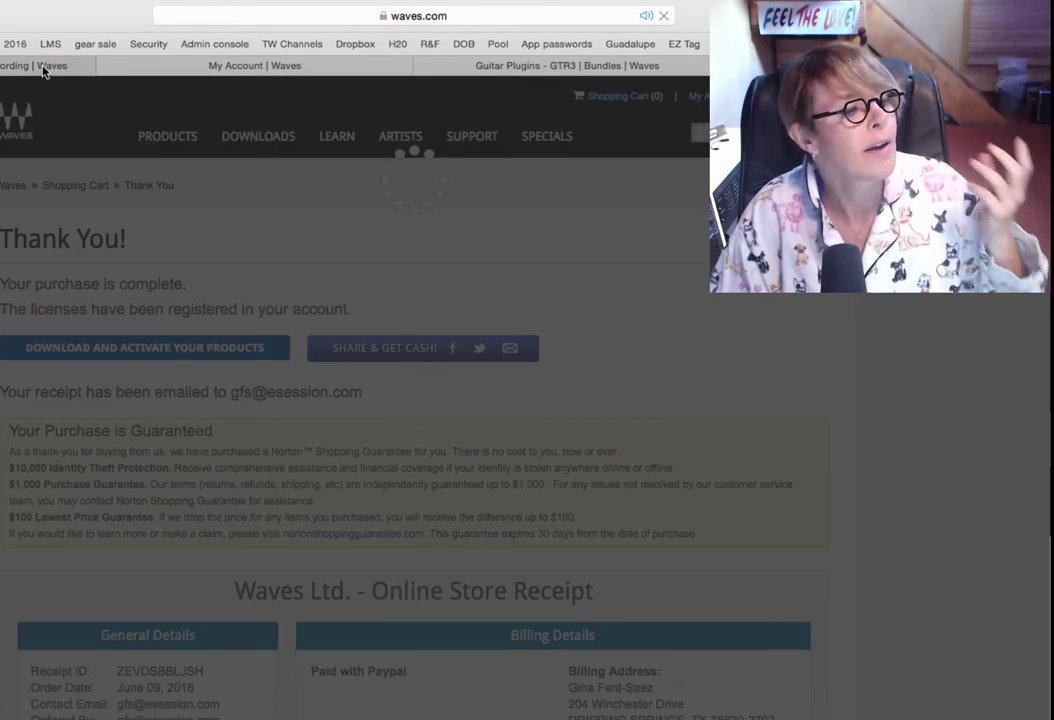
Return to the Waves home page and choose Downloads > Latest Version for Waves Central.
click(43, 68)
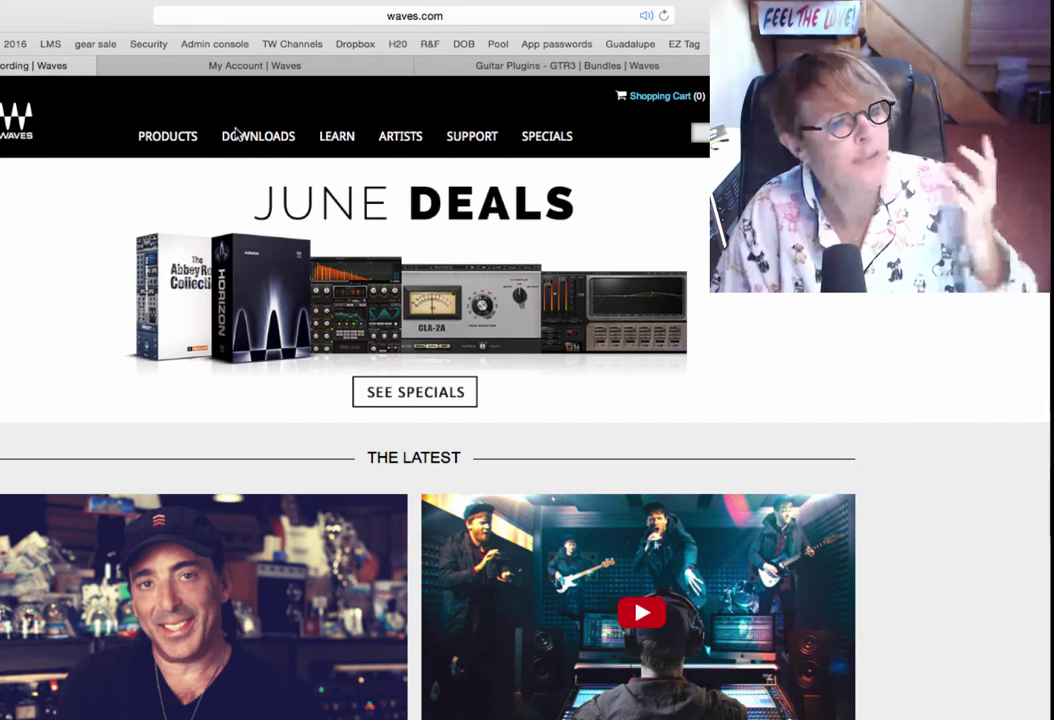
mouse_move(276, 148)
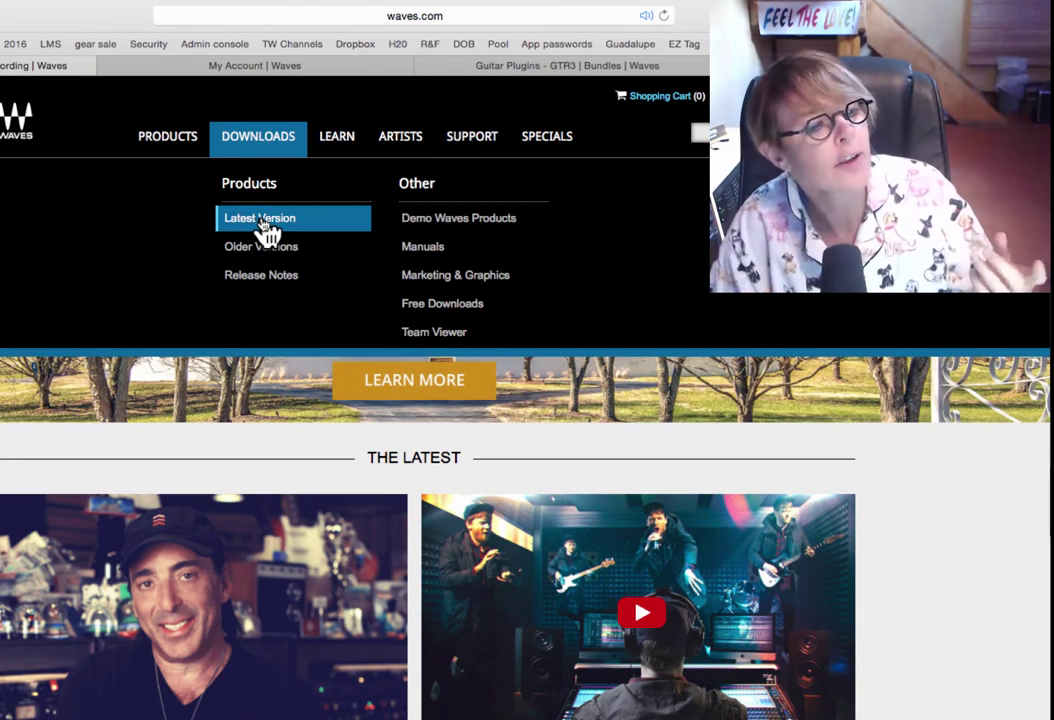
click(263, 222)
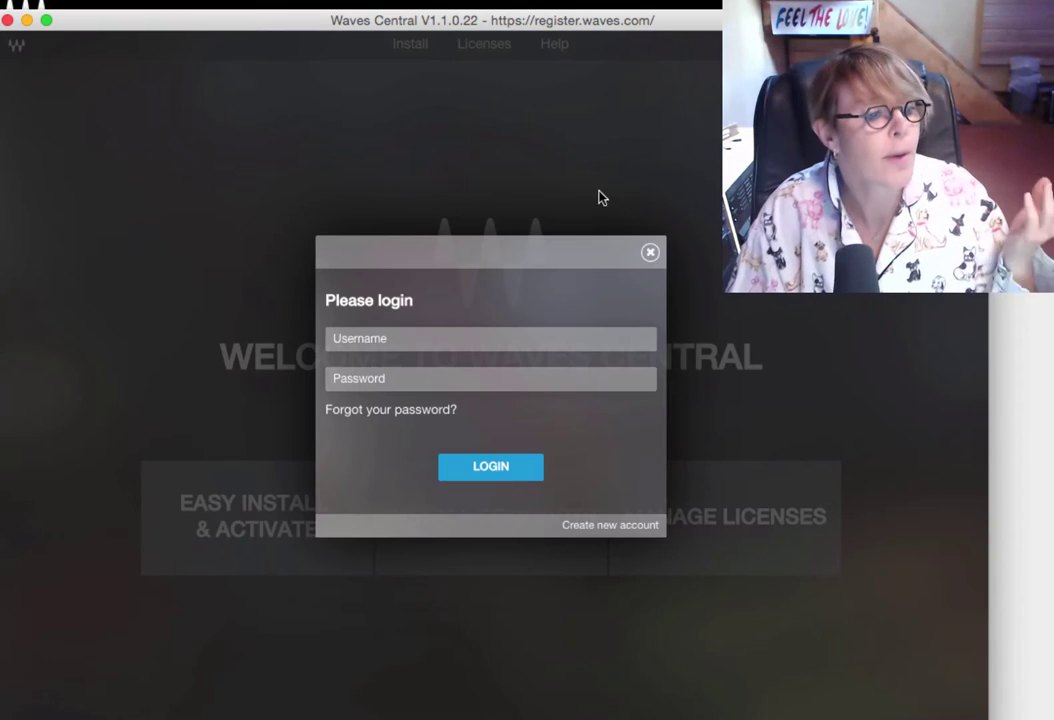
Log in to Waves Central with the Waves account username and password.
click(433, 328)
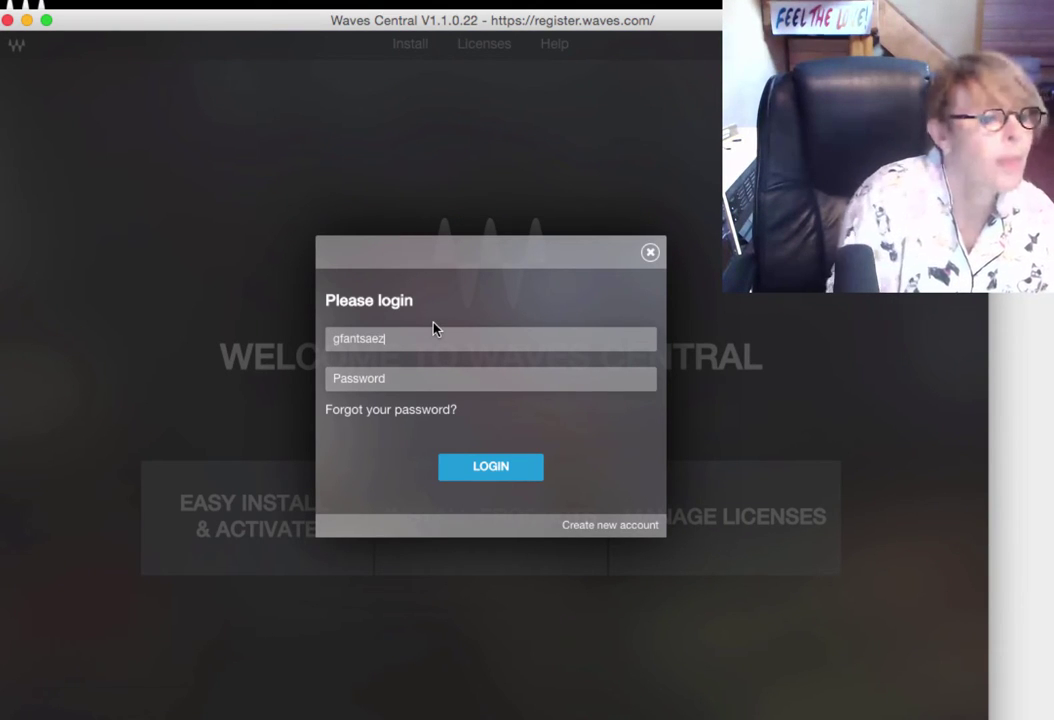
key(Tab)
text(********)
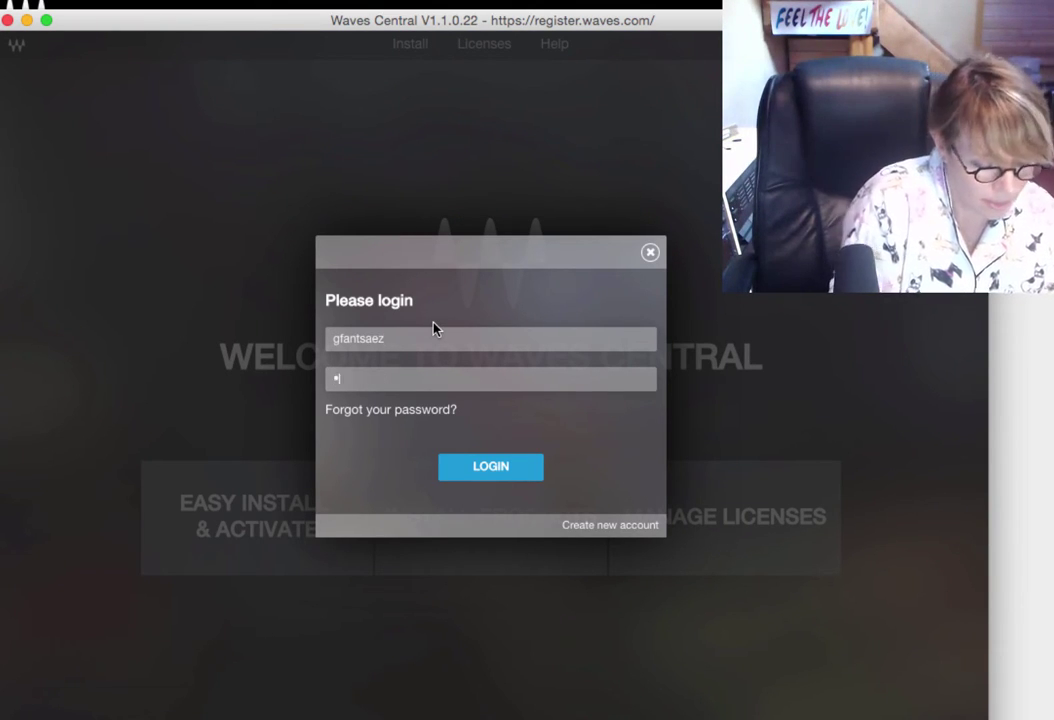
text(**)
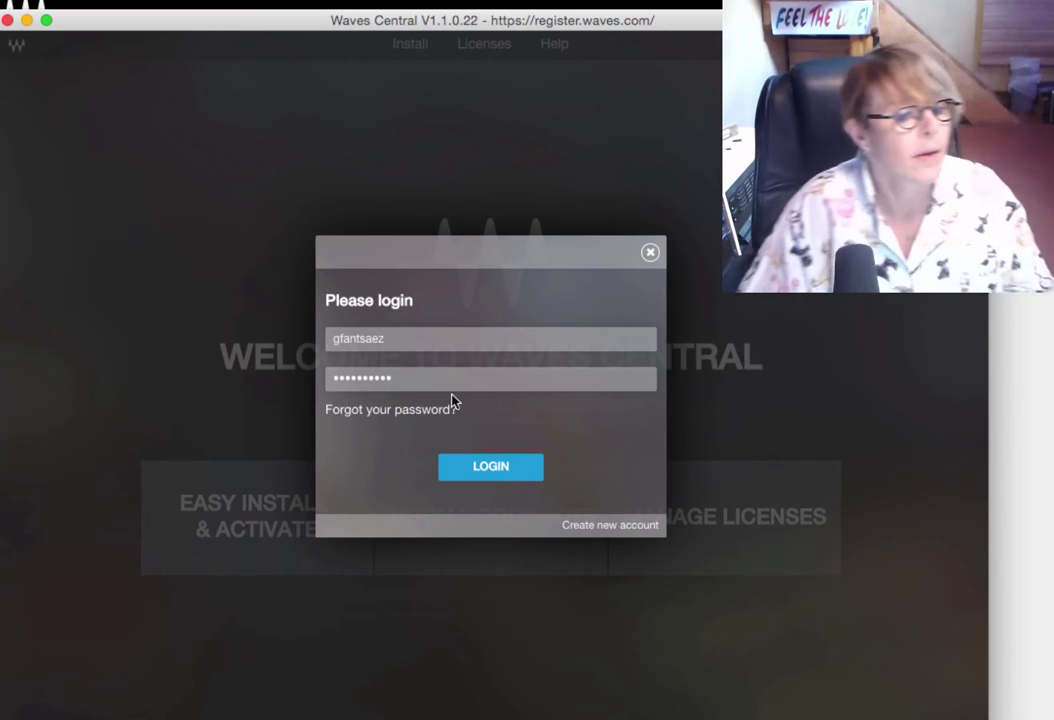
click(505, 468)
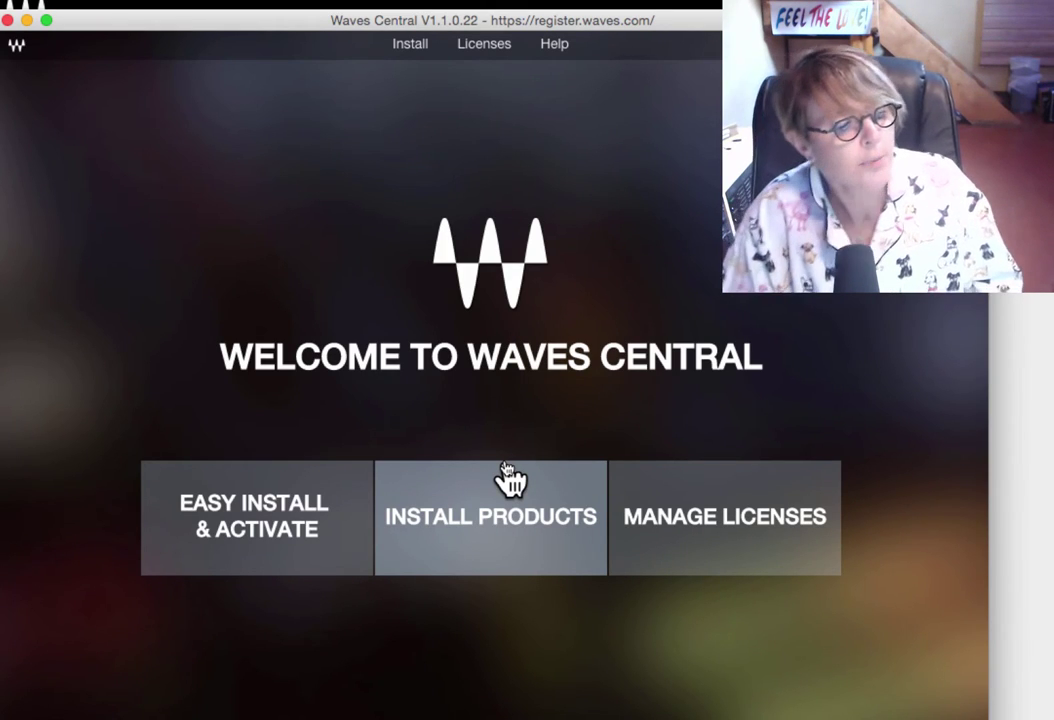
Choose the Online source in Install Products and add Maserati DRM 9.2.0 to the install list.
click(506, 518)
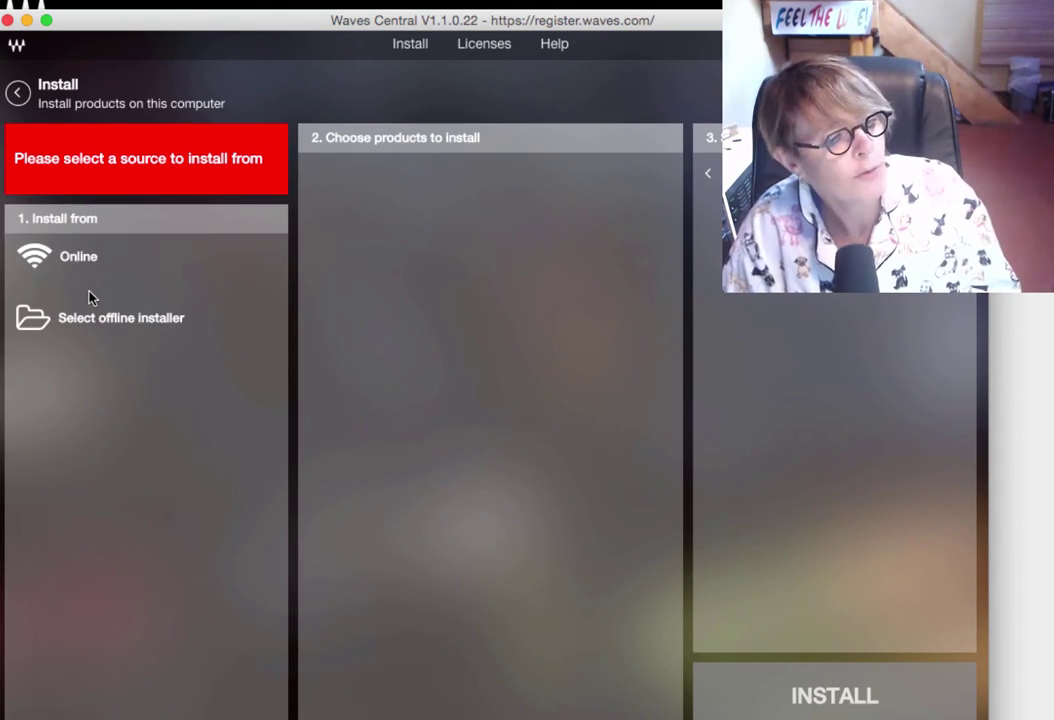
click(60, 258)
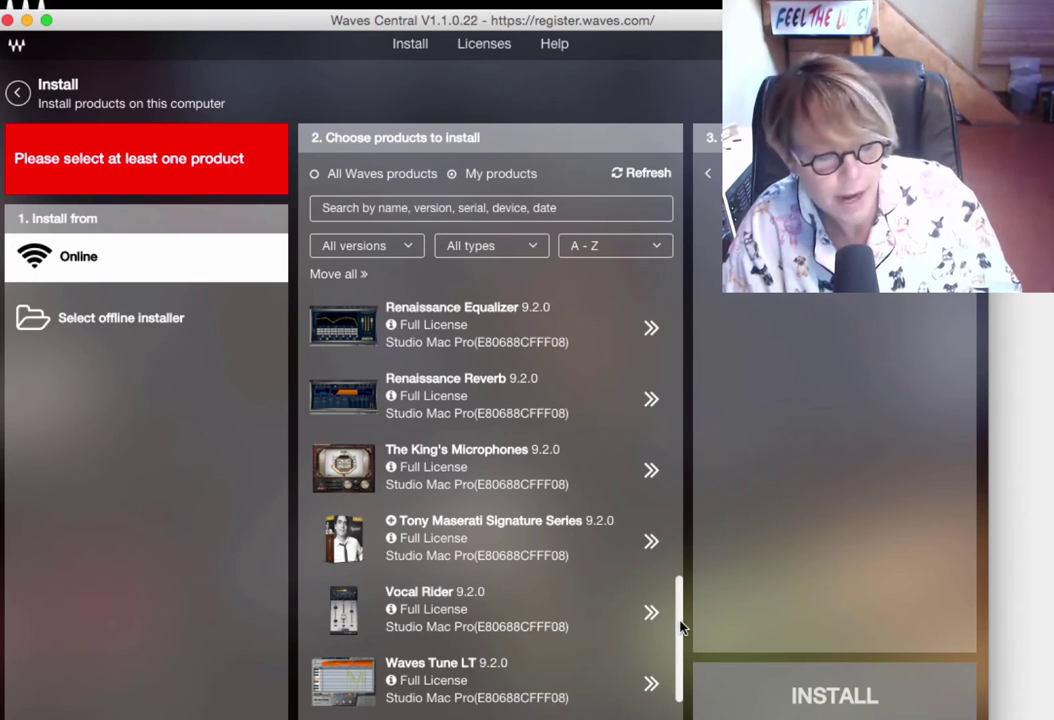
scroll(680, 627, down, 2)
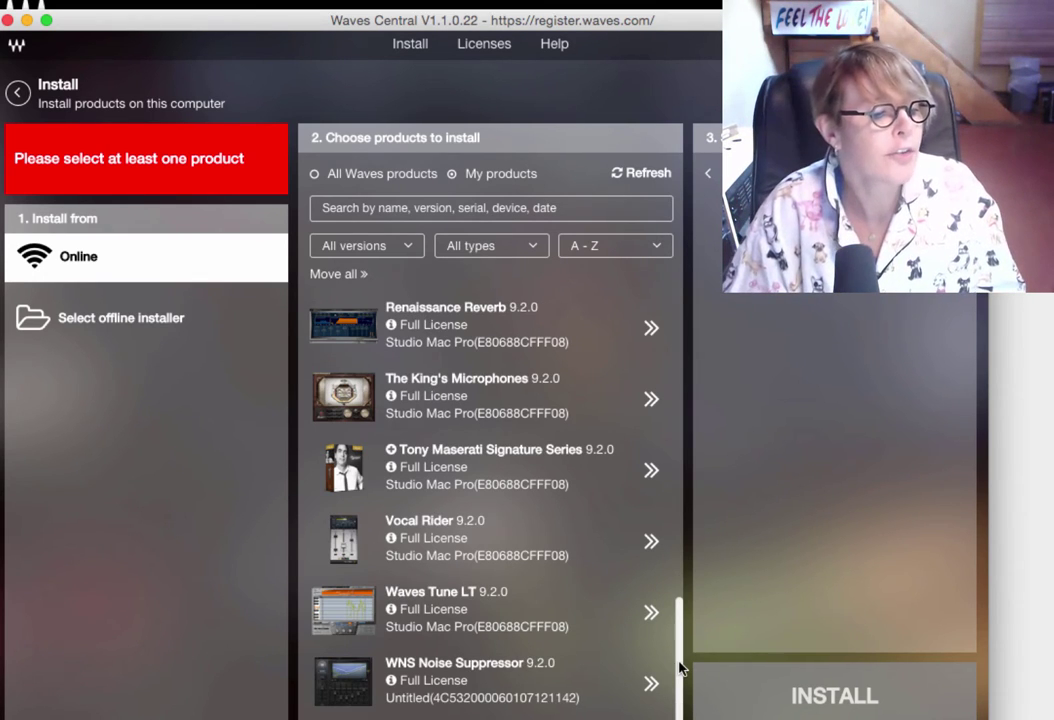
scroll(680, 623, up, 3)
drag(680, 624, 663, 461)
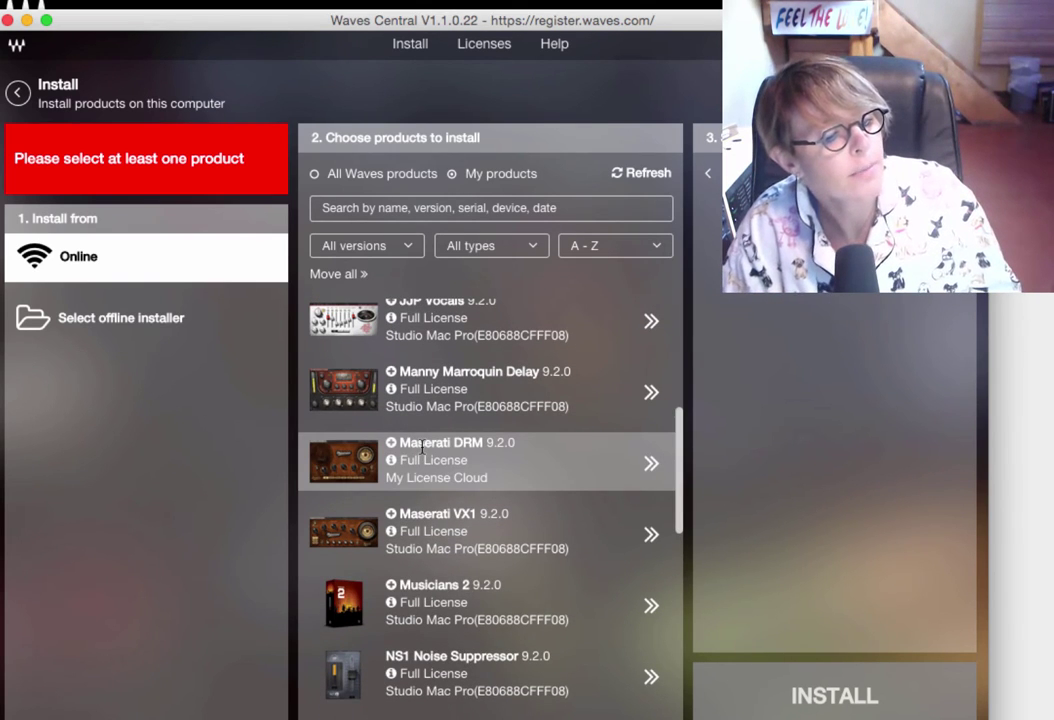
click(602, 462)
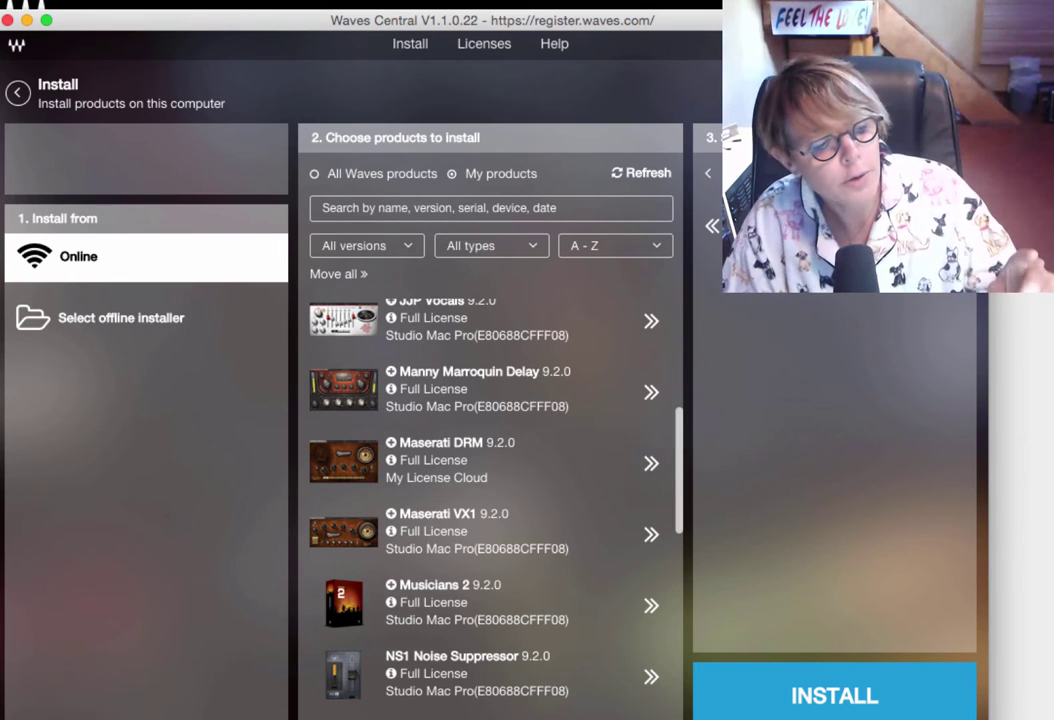
Start installing Maserati DRM and acknowledge the Important warning to proceed.
click(820, 702)
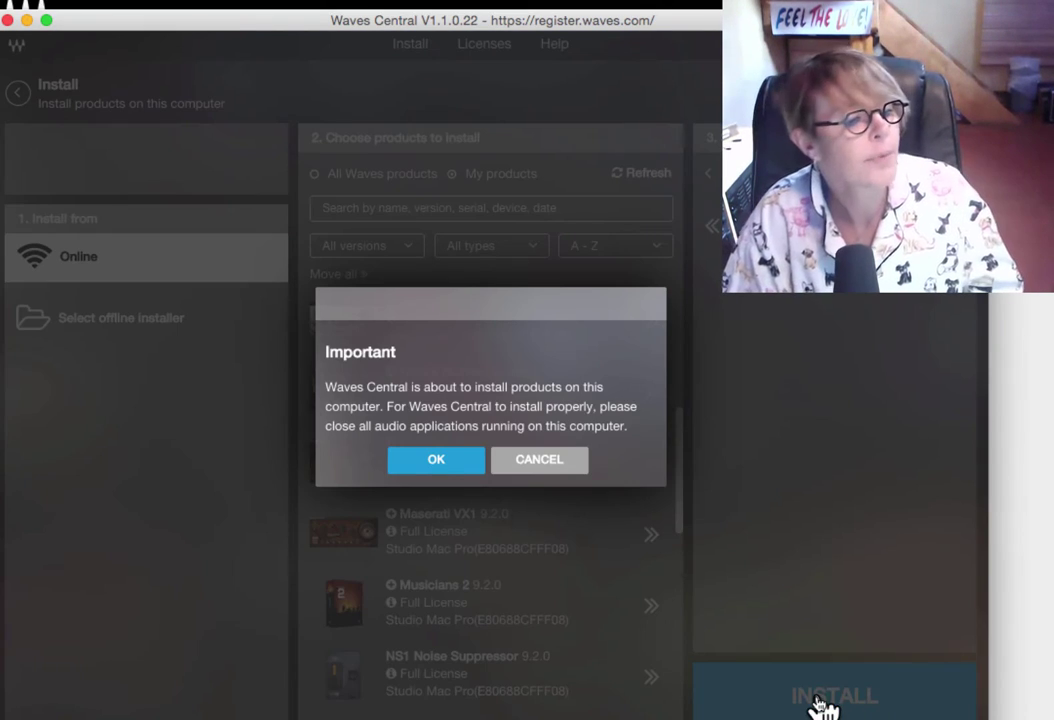
click(445, 464)
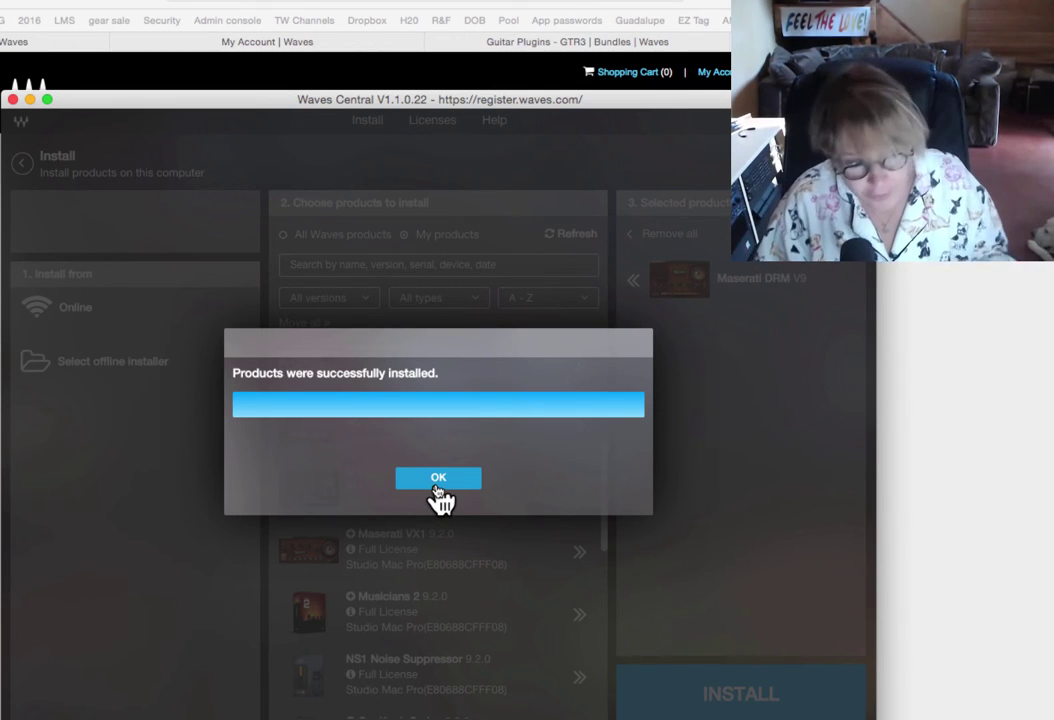
Dismiss the installation success message and go to Licenses > Manage Licenses.
click(438, 480)
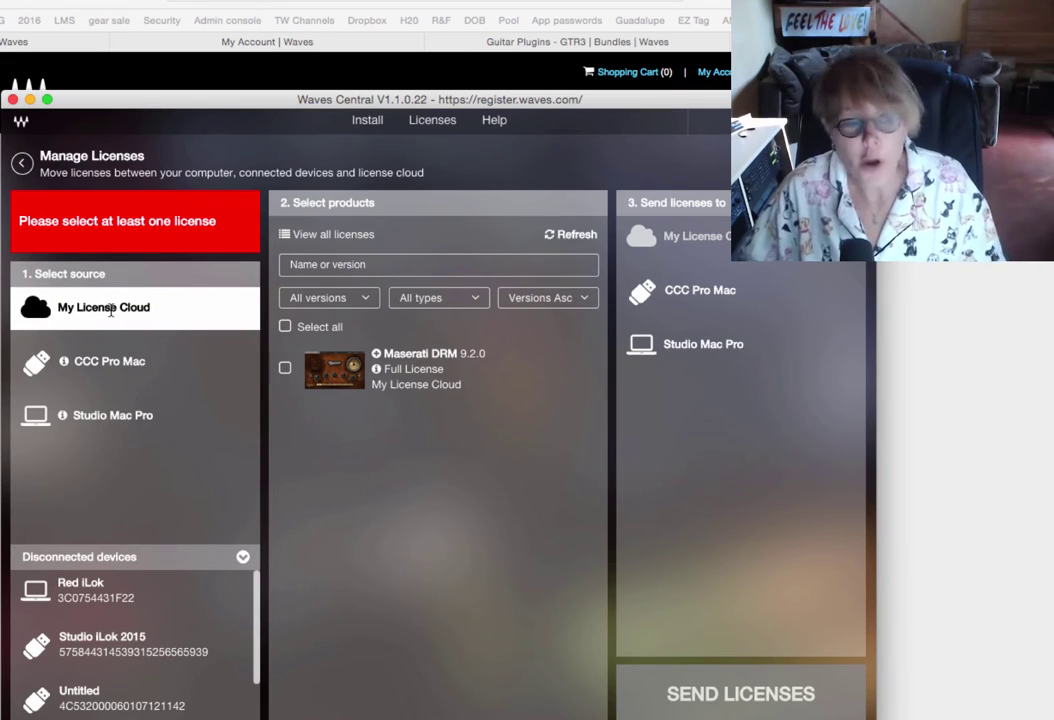
click(376, 126)
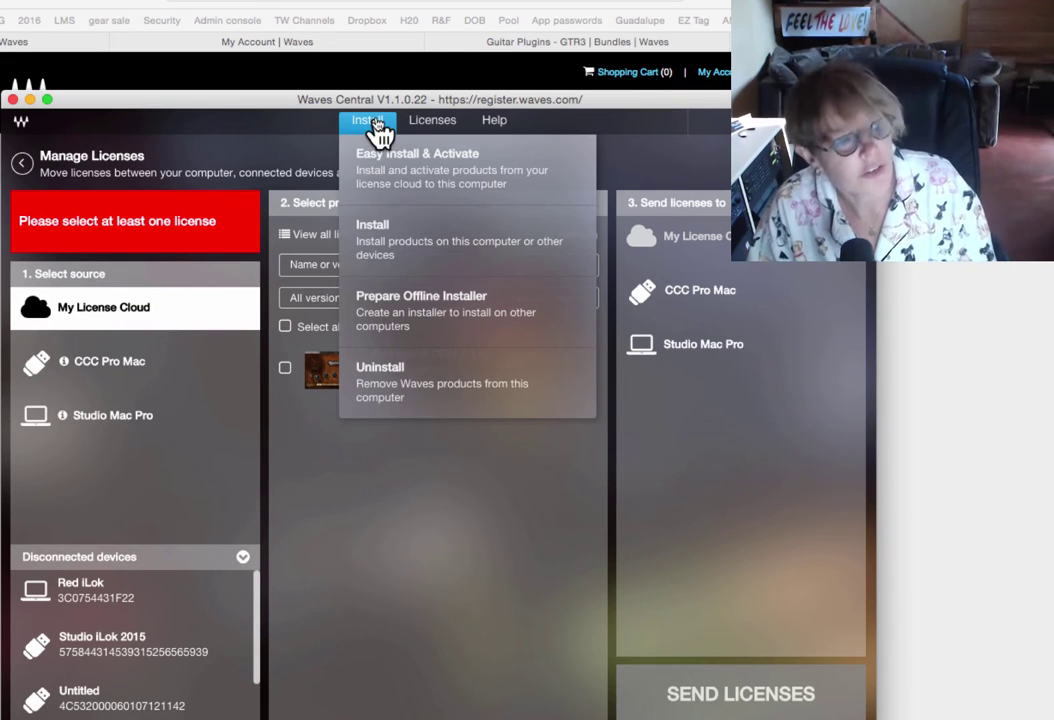
click(438, 133)
click(446, 172)
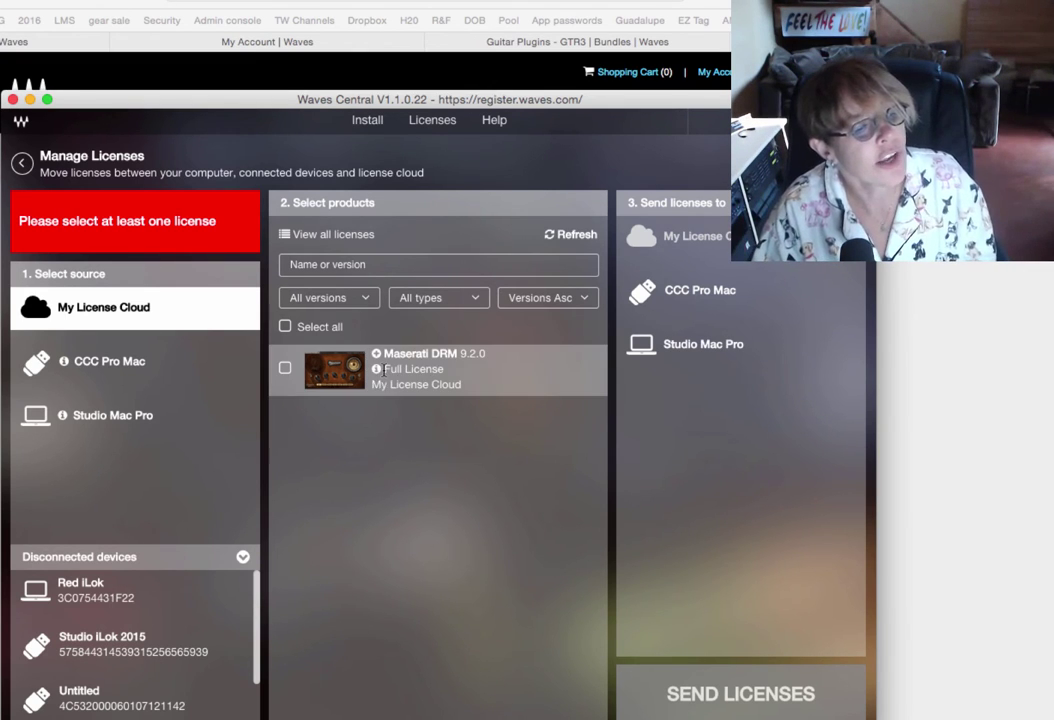
Browse the licenses on CCC Pro Mac, then on Studio Mac Pro.
click(108, 370)
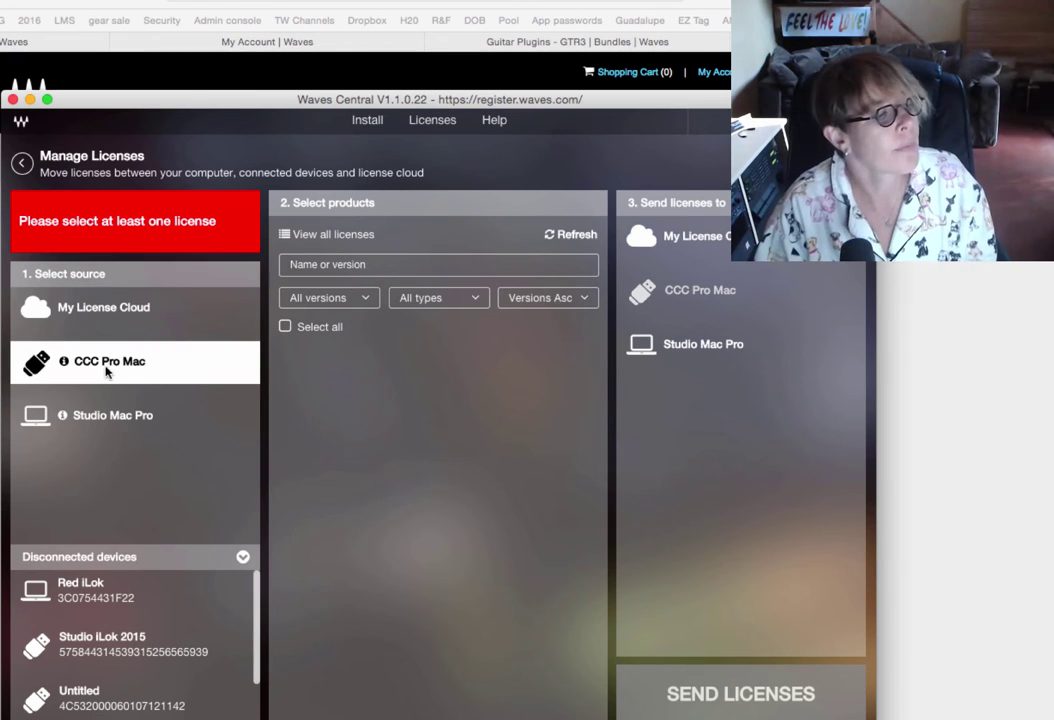
click(88, 418)
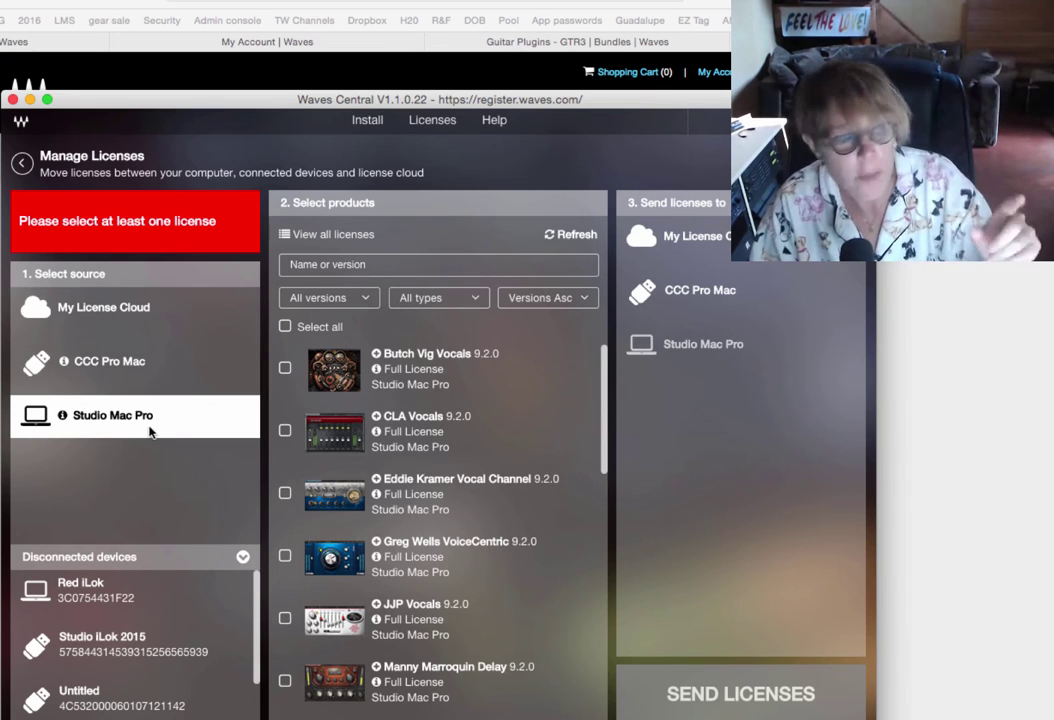
scroll(430, 418, down, 5)
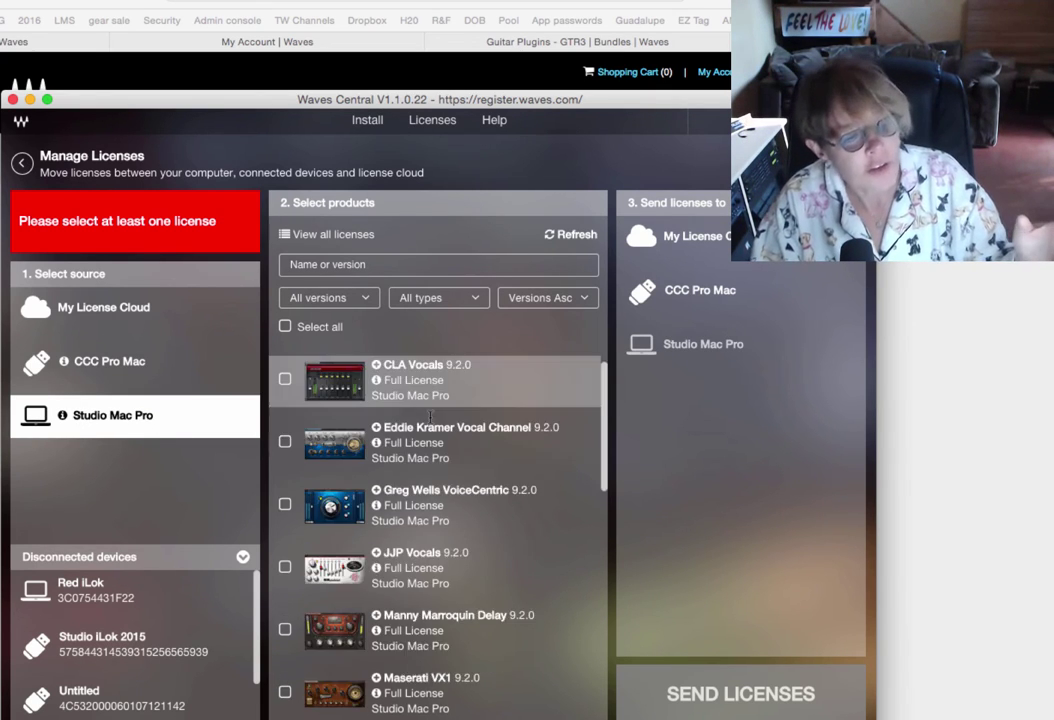
scroll(430, 418, down, 5)
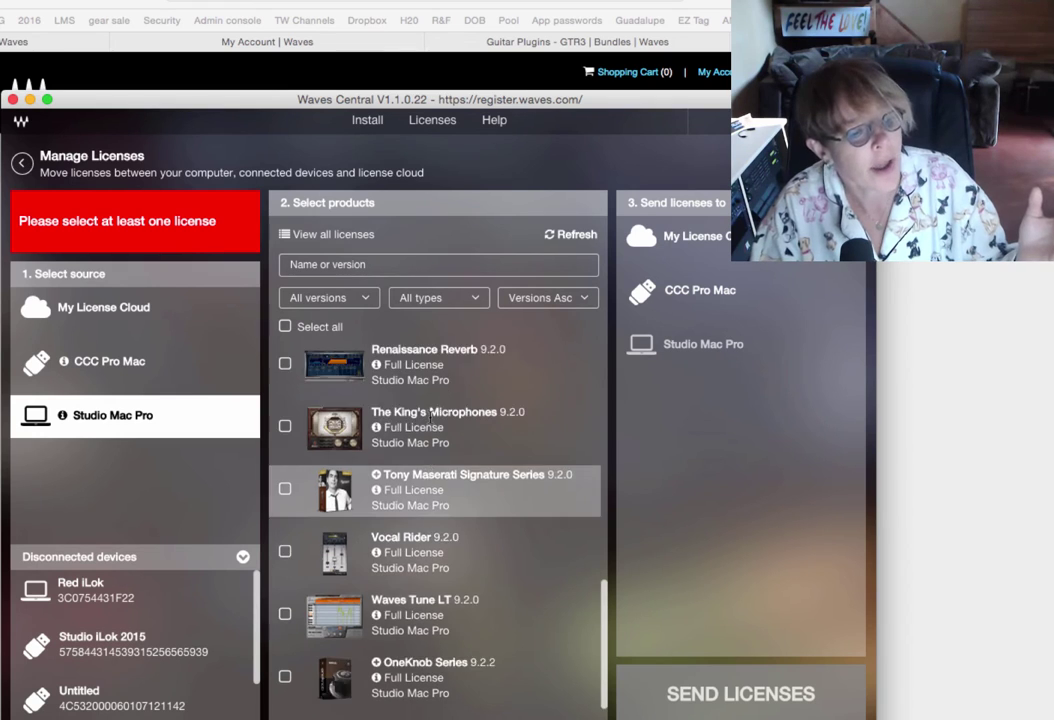
scroll(430, 418, up, 5)
scroll(430, 418, up, 5)
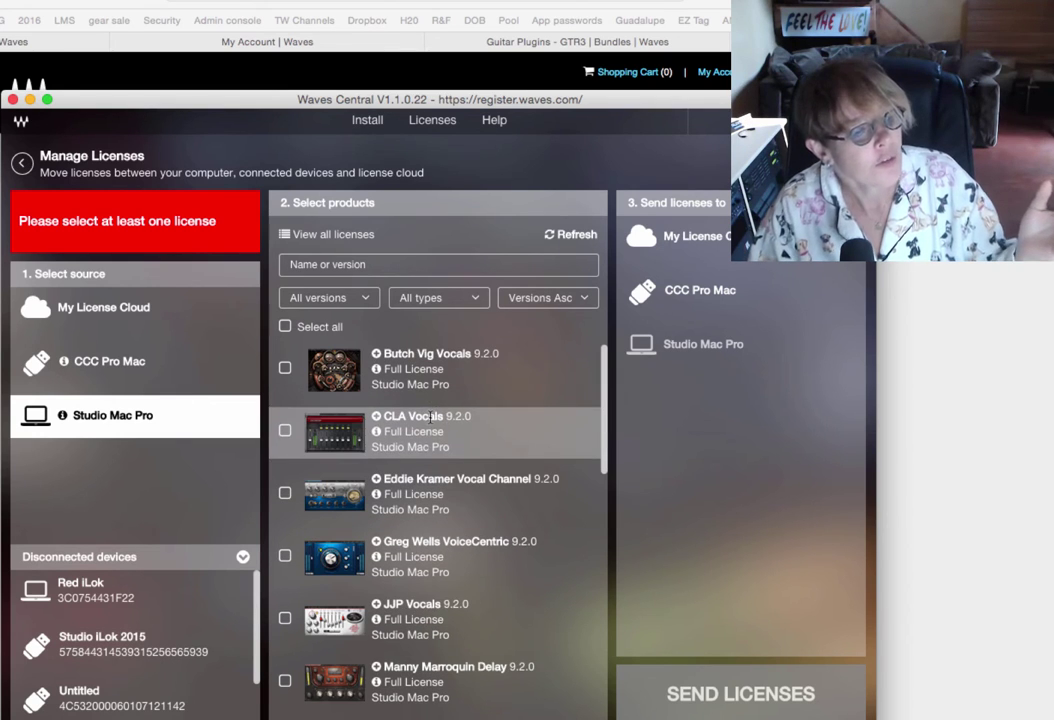
Tick Maserati DRM under My License Cloud, target Studio Mac Pro, and send the license.
click(119, 317)
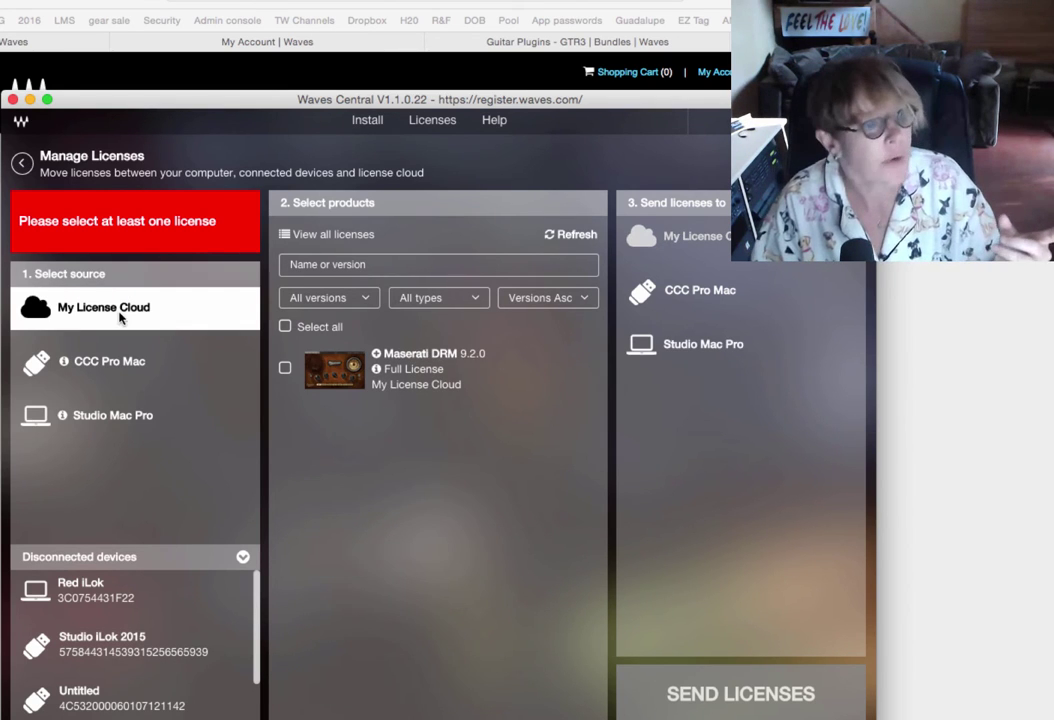
click(287, 370)
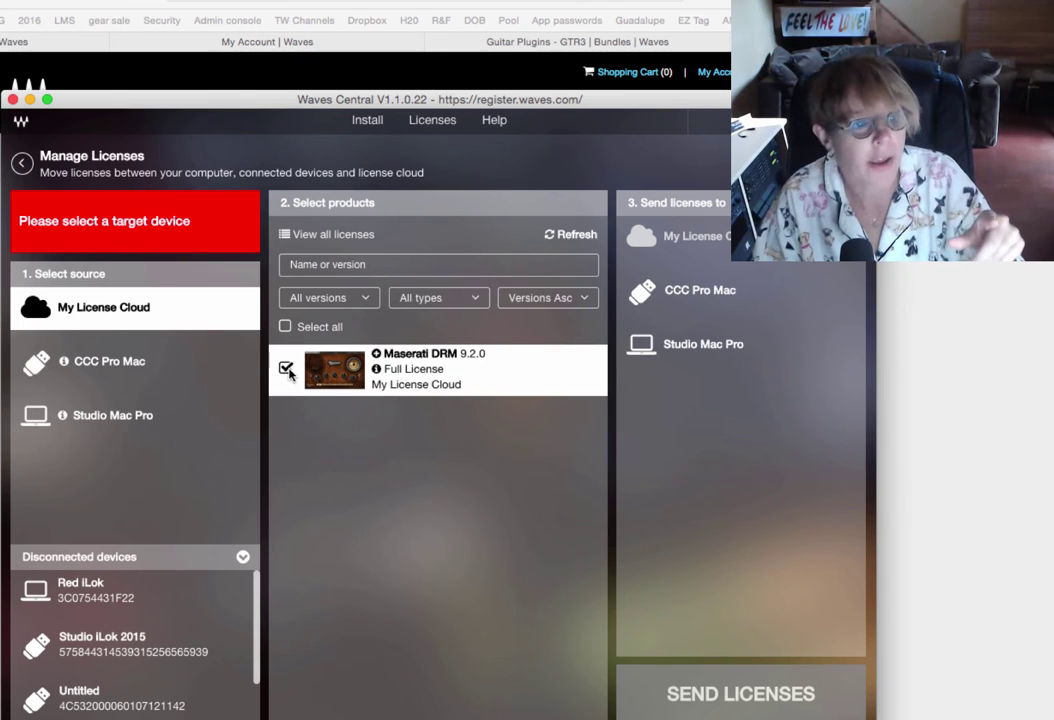
click(690, 346)
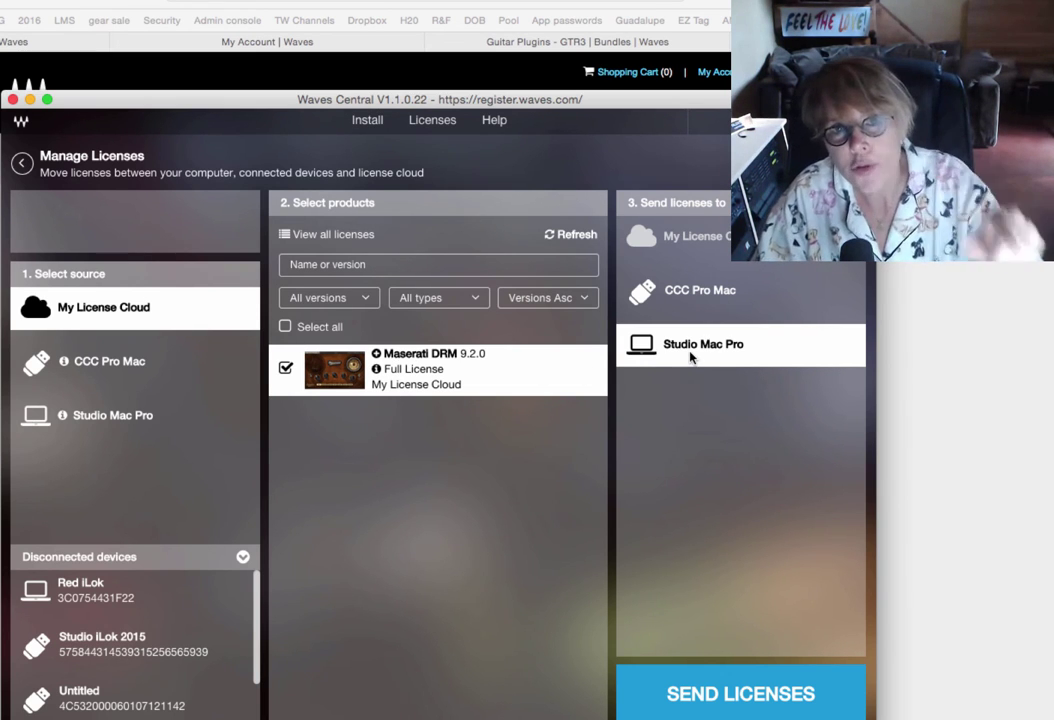
click(748, 703)
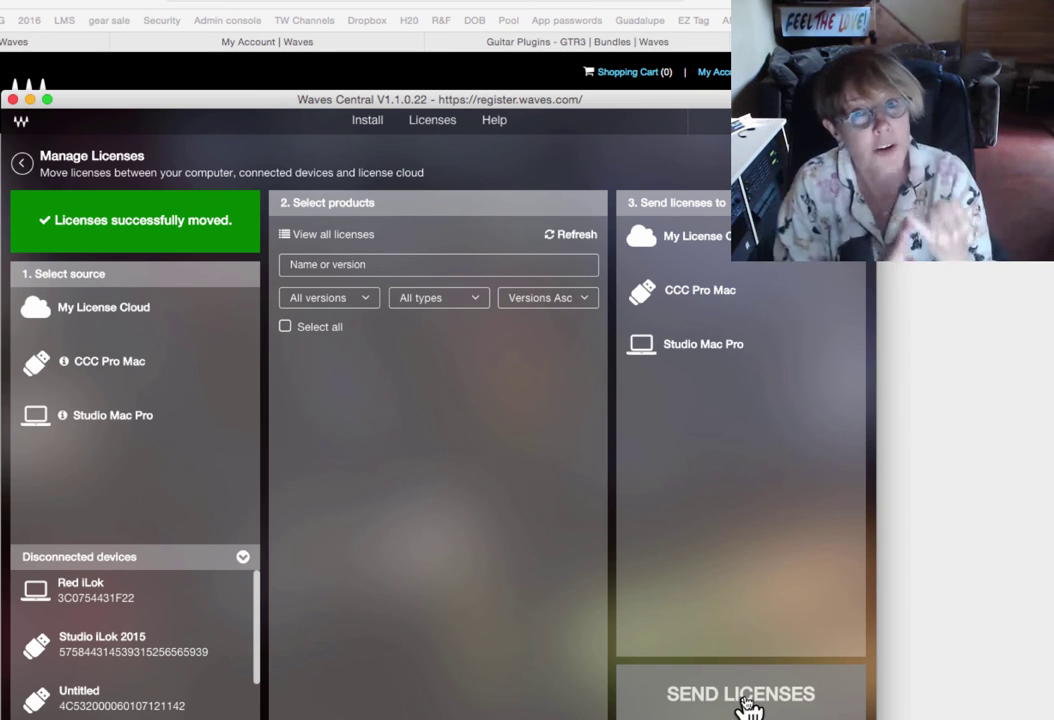
click(748, 706)
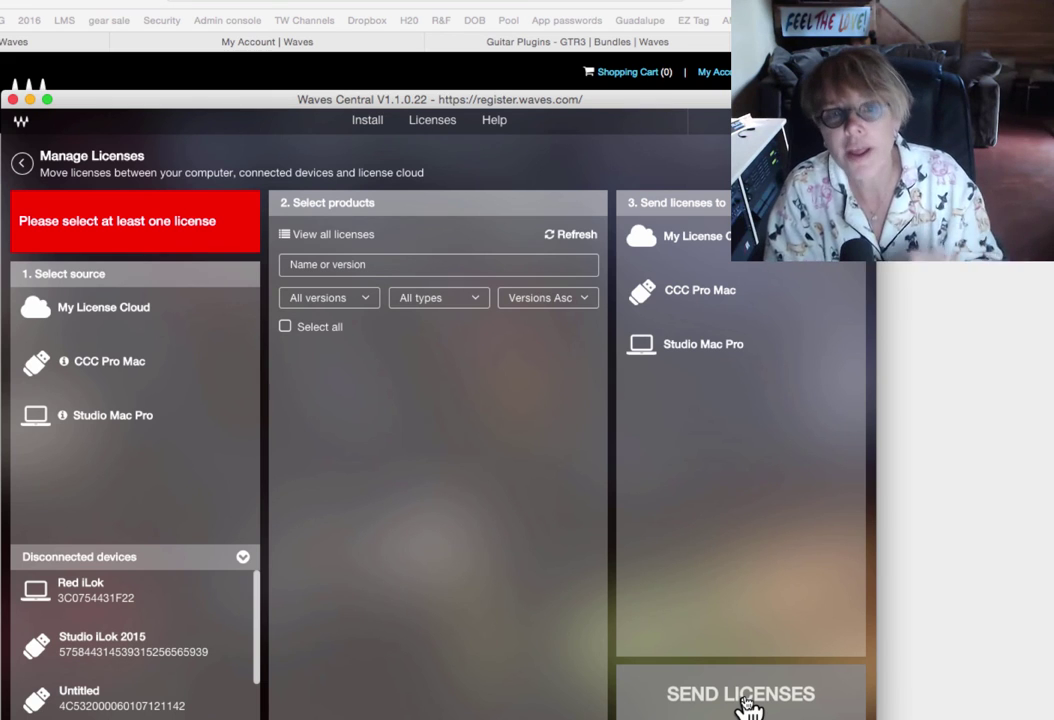